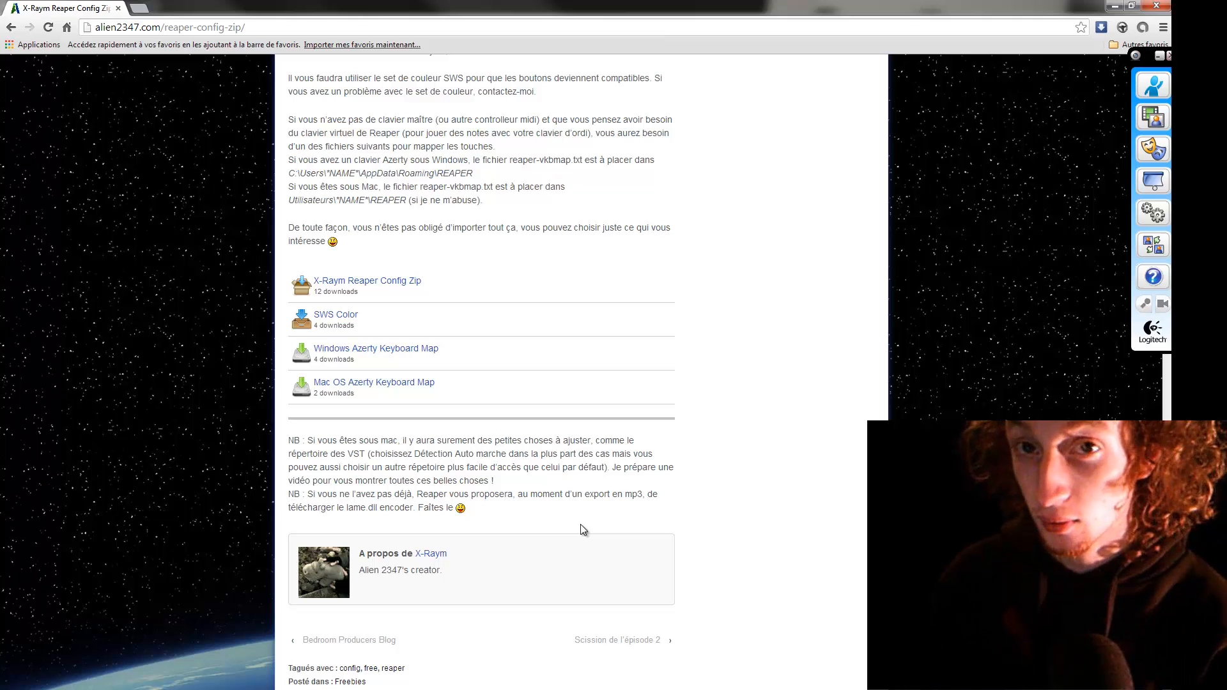
# Scroll through the REAPER config download page and switch to the REAPER window.
pyautogui.scroll(2, 580, 529)
pyautogui.scroll(-1, 588, 527)
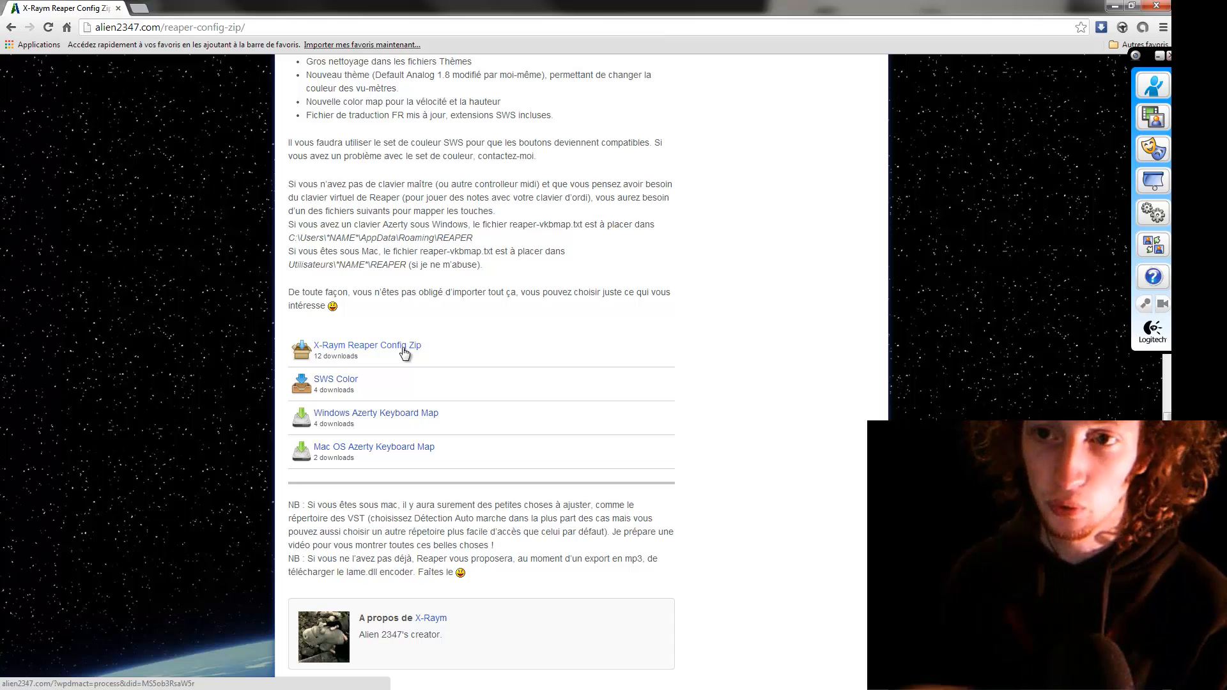
pyautogui.scroll(2, 345, 142)
pyautogui.scroll(-3, 573, 456)
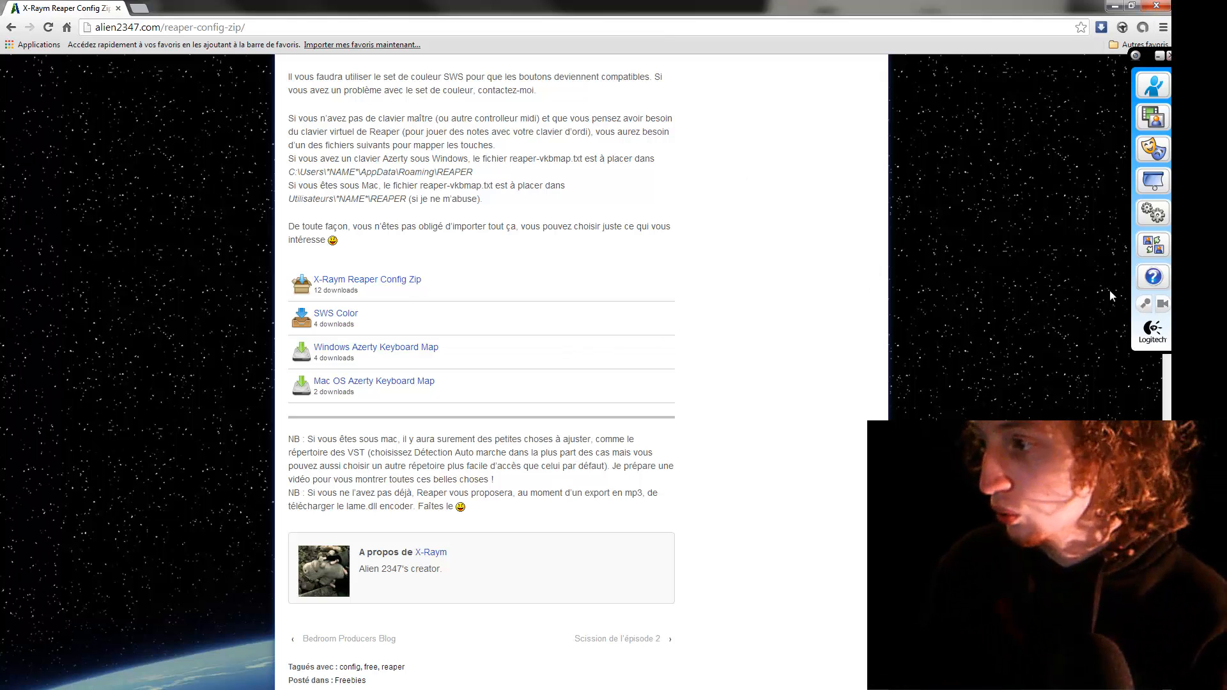
pyautogui.click(1197, 307)
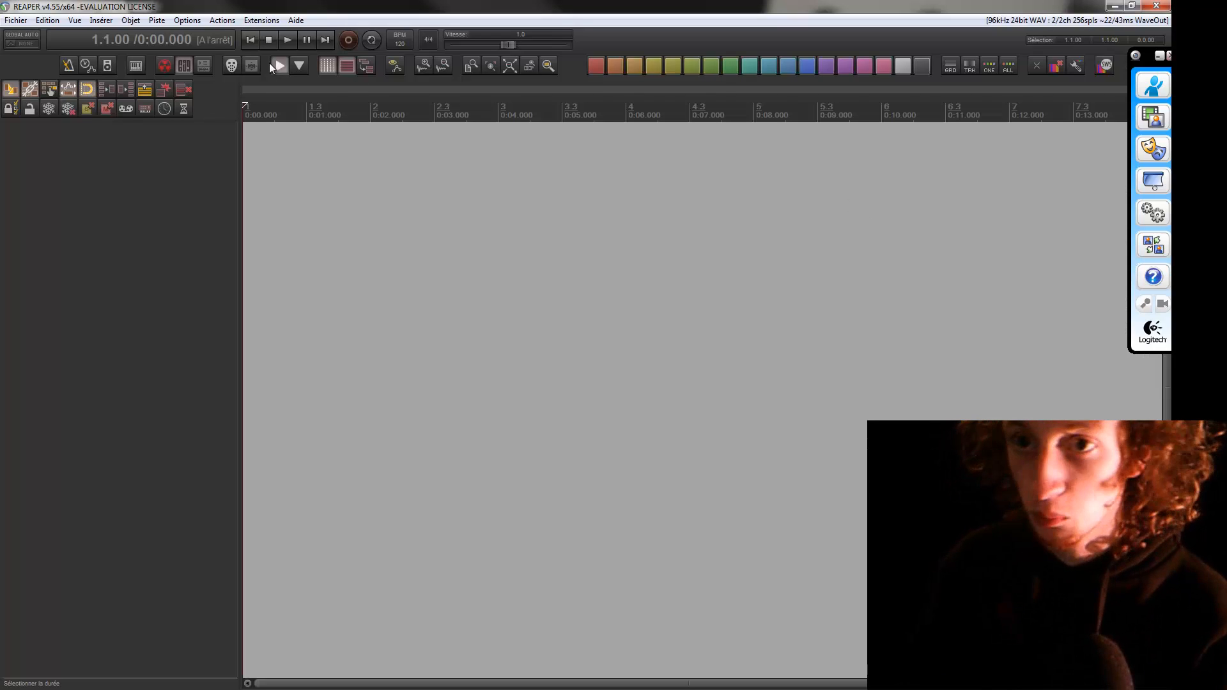
# Open Preferences and review the audio device settings and available audio systems, then close the dialog.
pyautogui.click(187, 20)
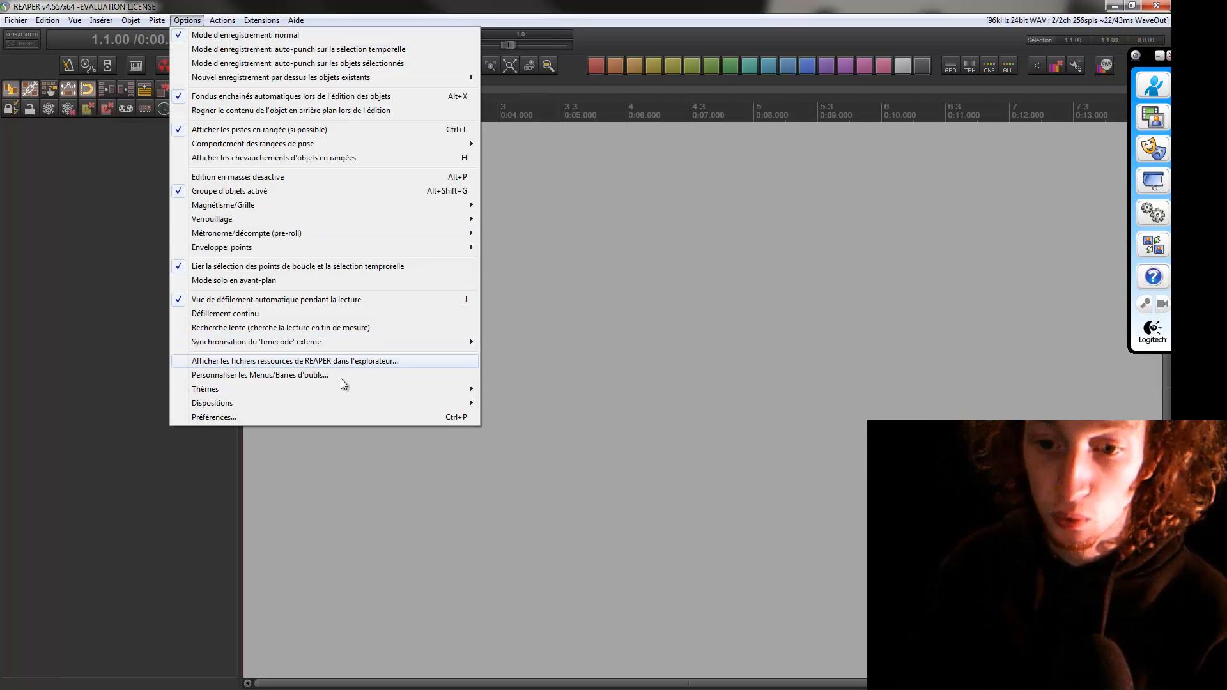
pyautogui.click(349, 416)
pyautogui.scroll(3, 469, 191)
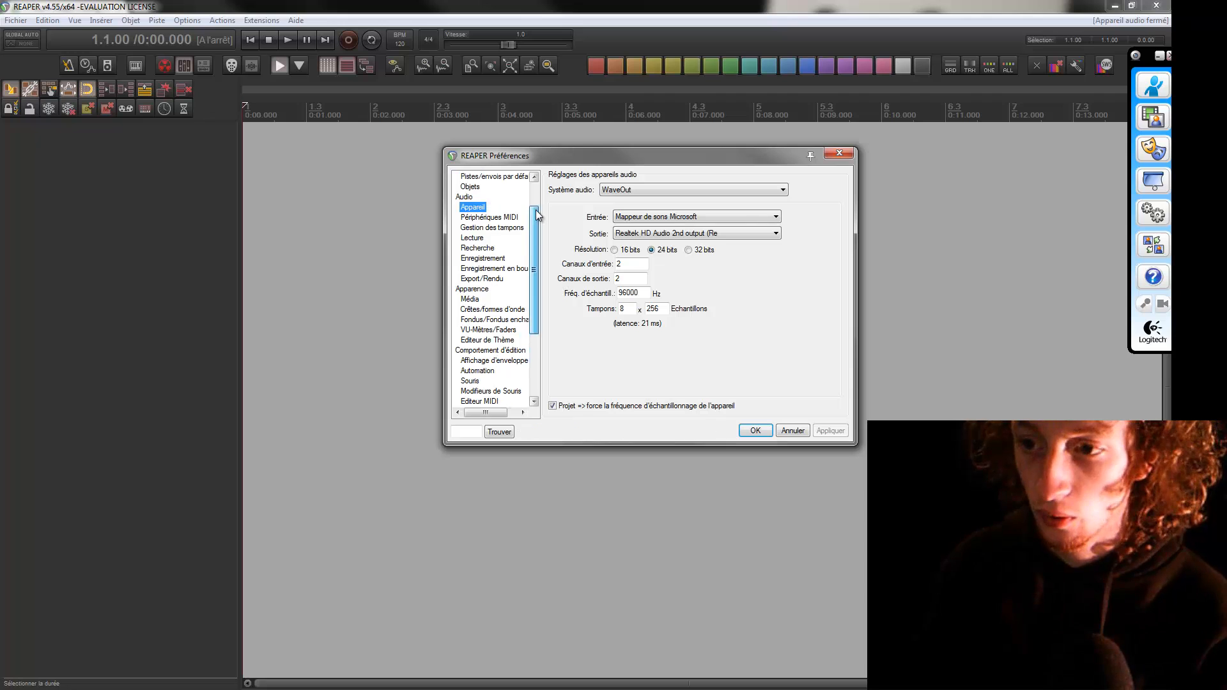
pyautogui.click(468, 177)
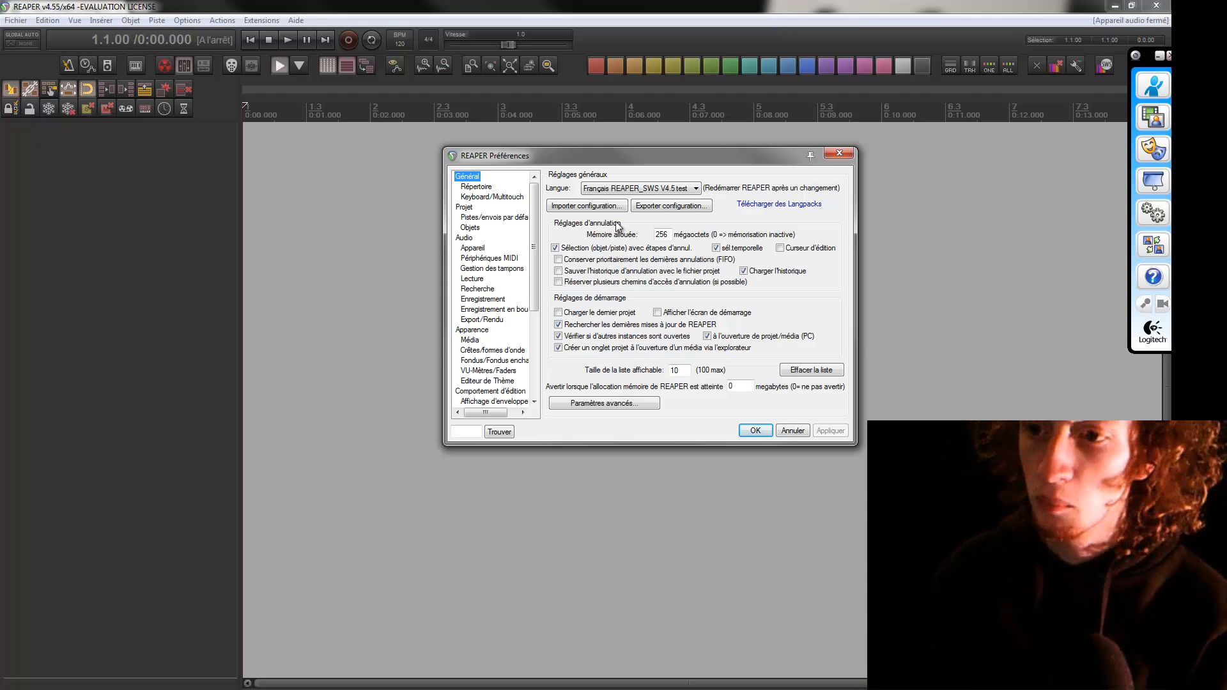
pyautogui.click(474, 249)
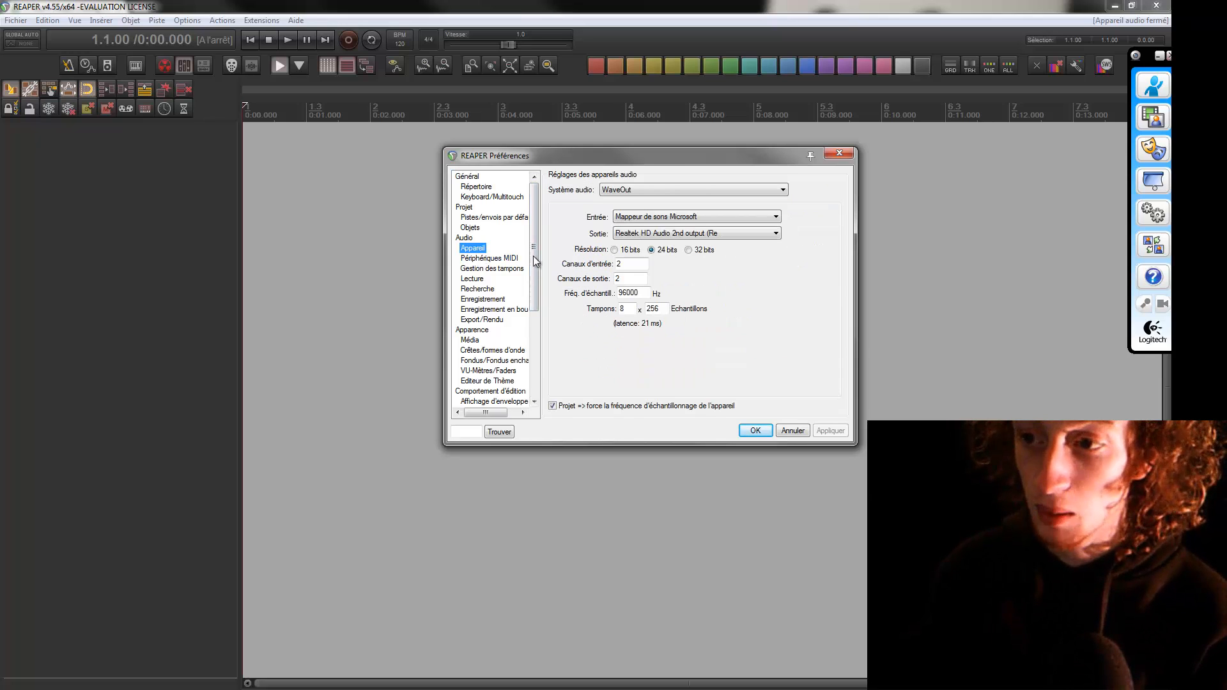
pyautogui.click(683, 191)
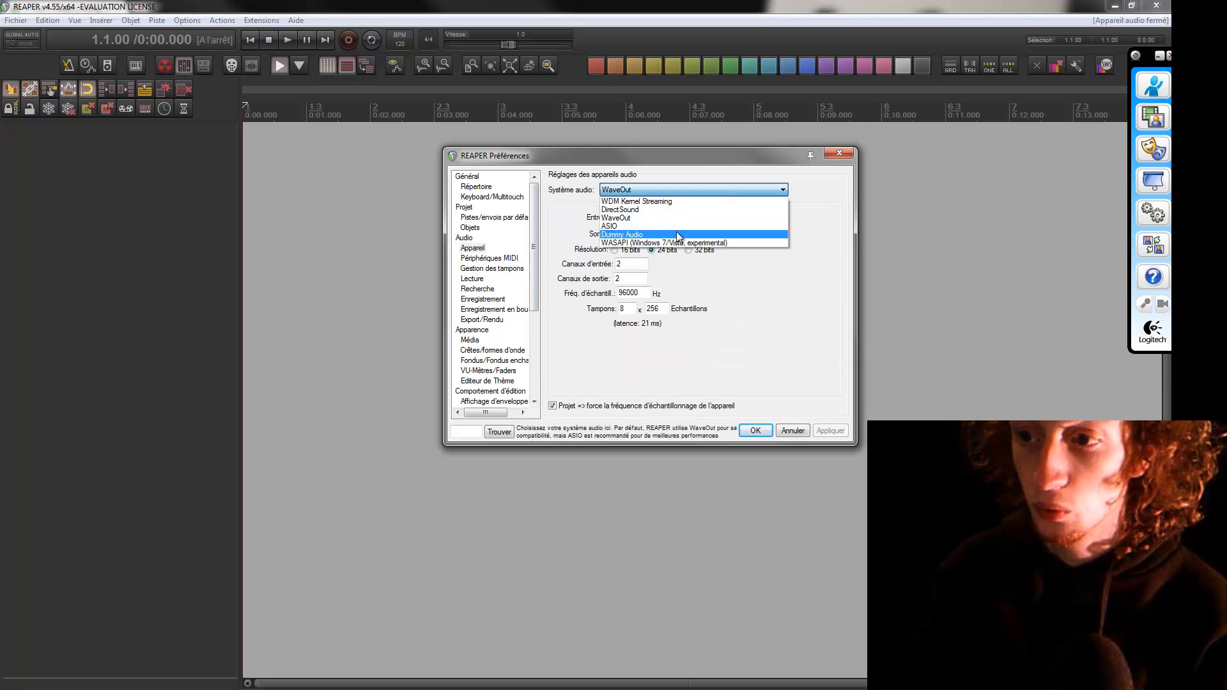
pyautogui.click(765, 275)
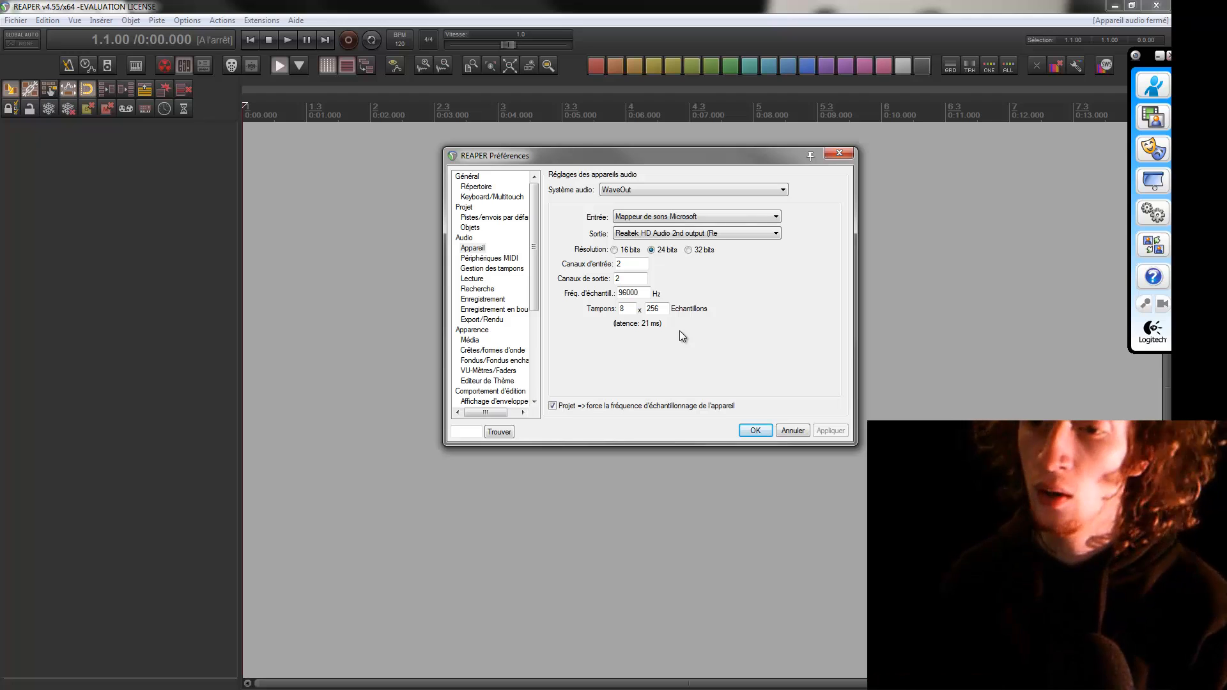
pyautogui.press('Return')
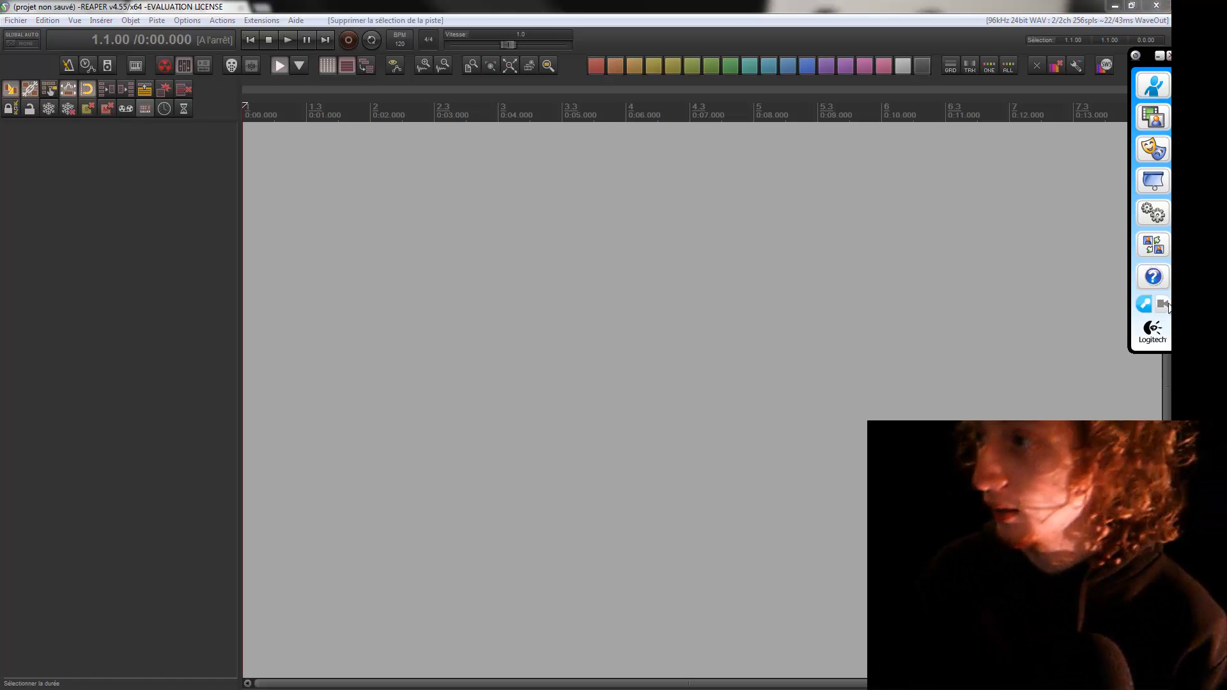
# Place the edit cursor at about 0:05.500 in the empty arrange view and play then stop the transport.
pyautogui.click(1168, 56)
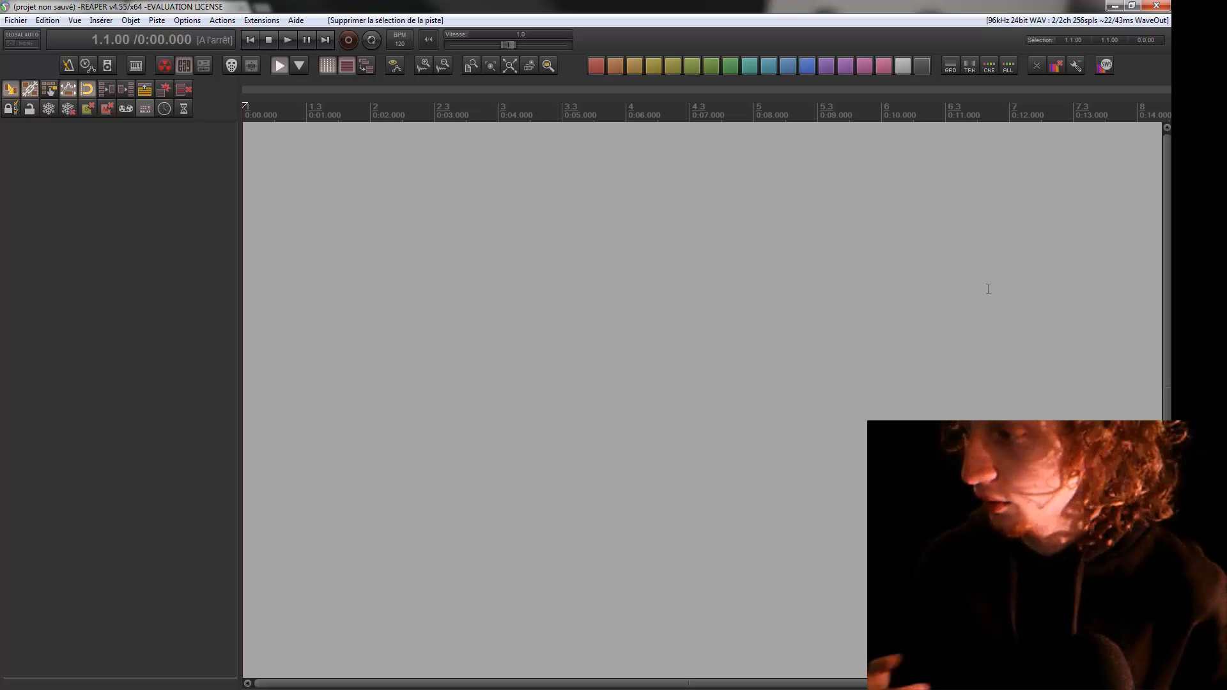
pyautogui.moveTo(1199, 177)
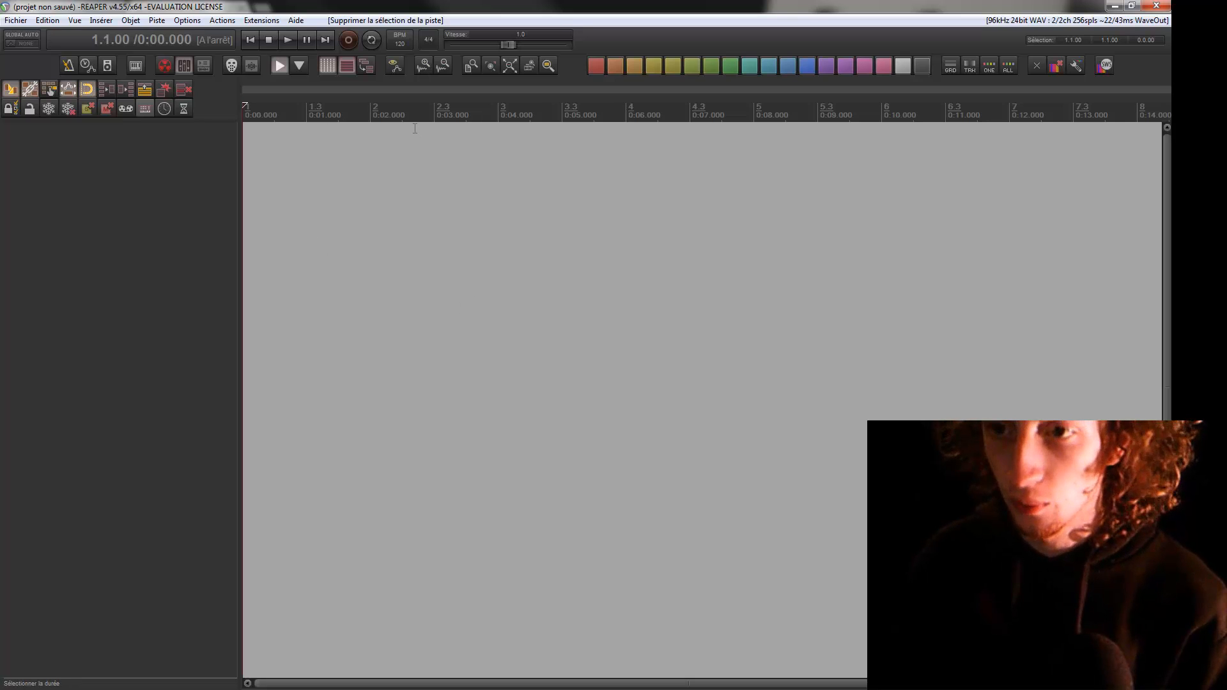
pyautogui.click(415, 131)
pyautogui.click(594, 185)
pyautogui.click(688, 198)
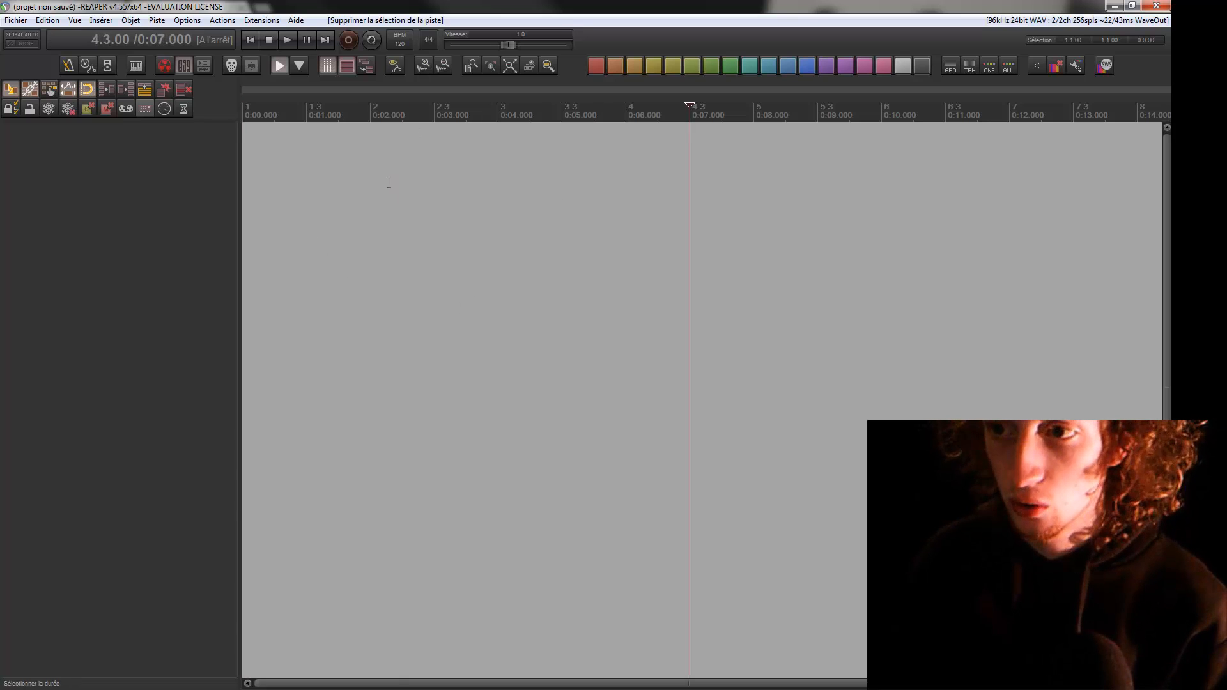
pyautogui.click(402, 186)
pyautogui.click(466, 198)
pyautogui.click(597, 218)
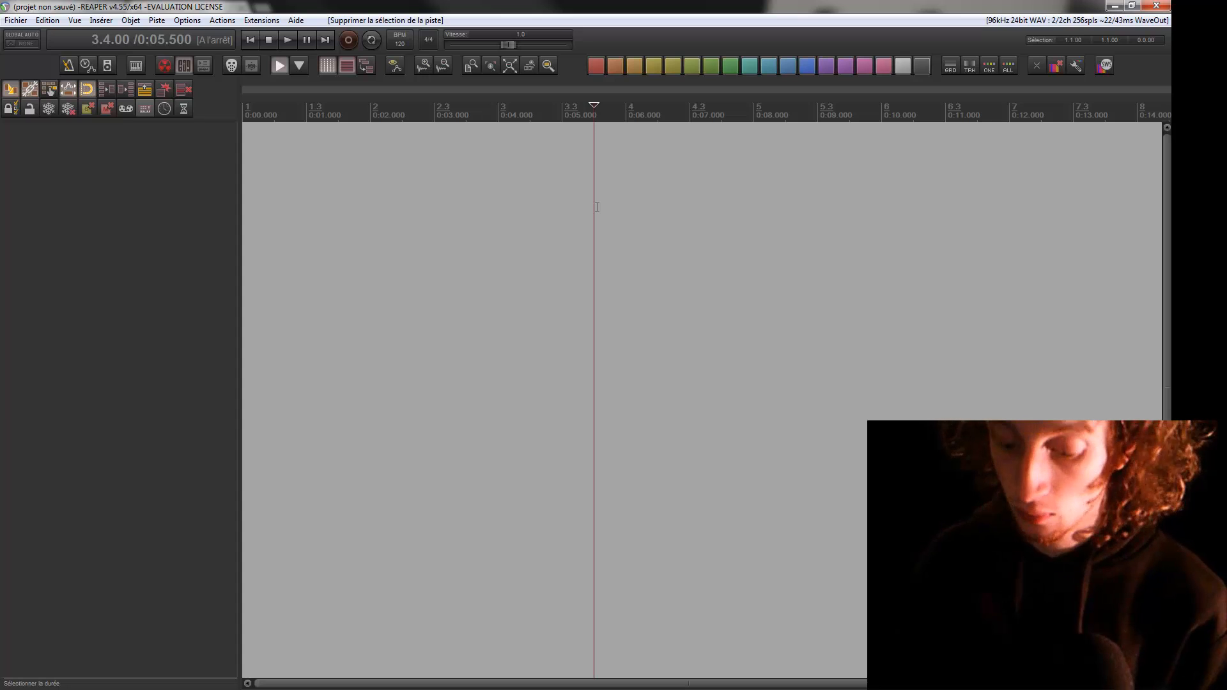
pyautogui.press('space')
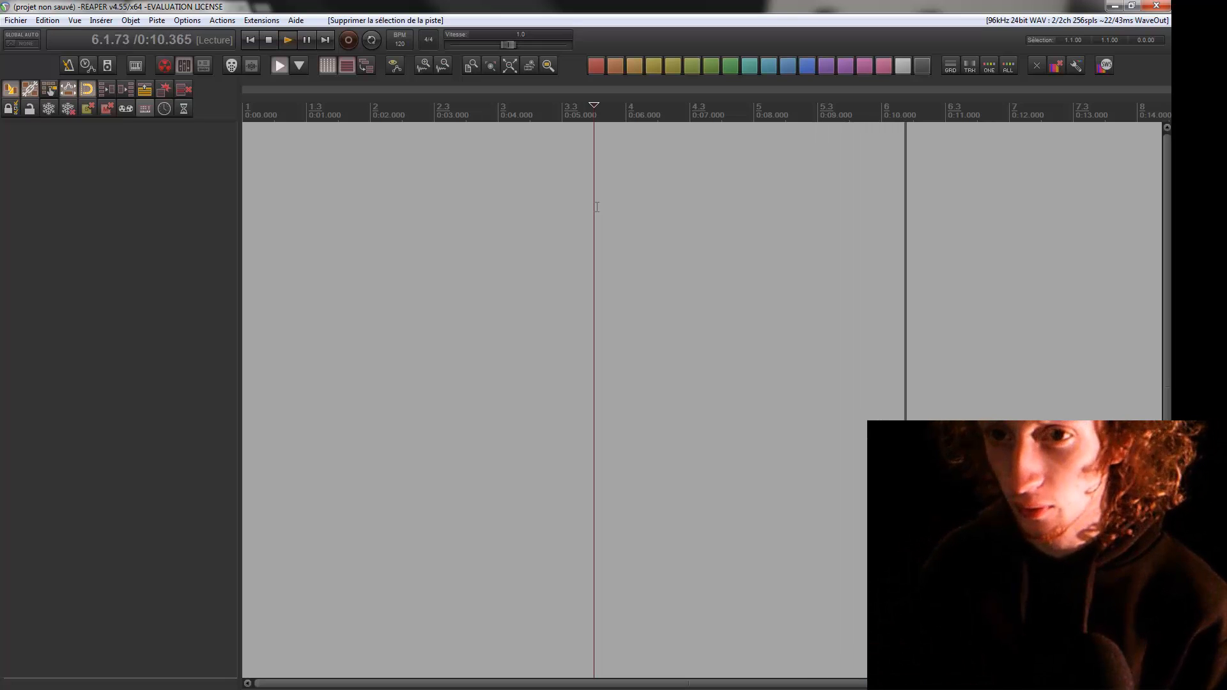
pyautogui.press('space')
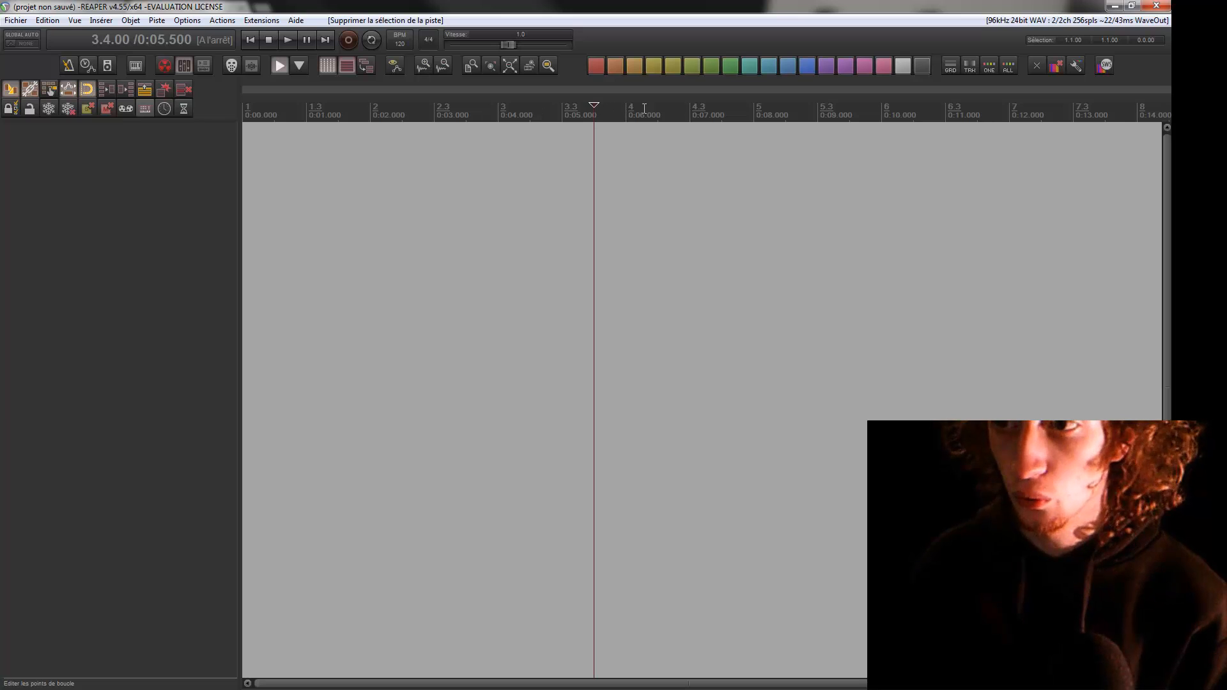
# Open the ruler's context menu, dismiss it, and move the edit cursor to about 0:04.500.
pyautogui.rightClick(266, 115)
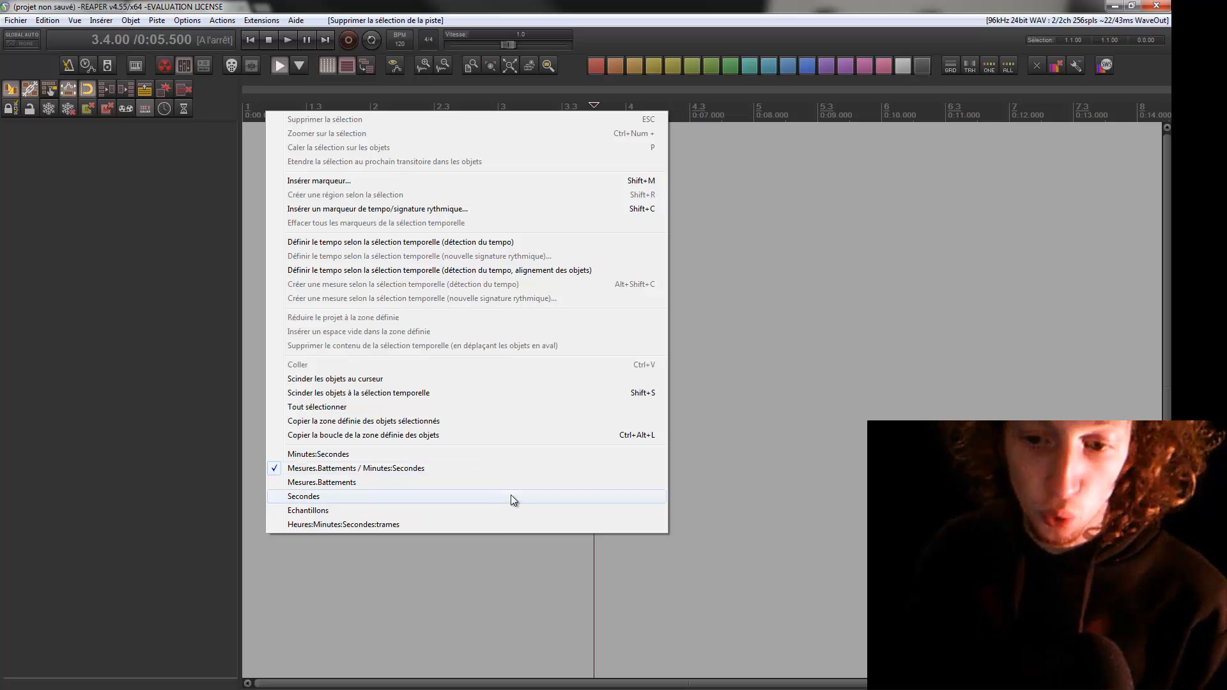
pyautogui.click(728, 376)
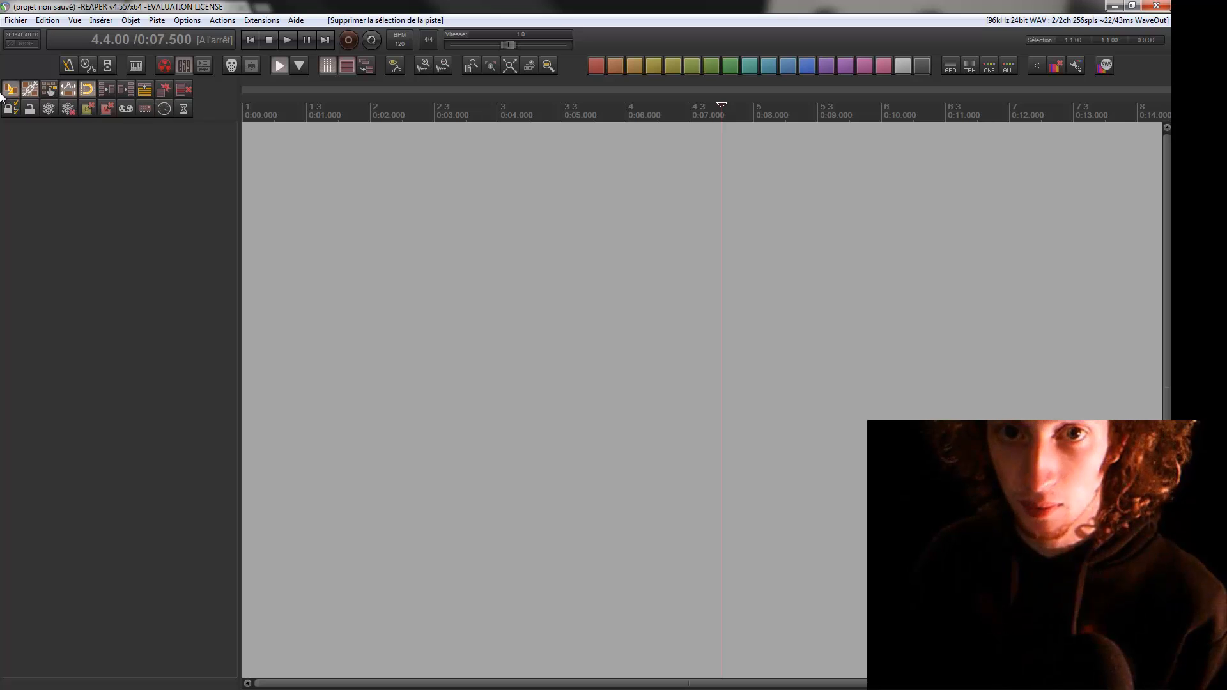
pyautogui.click(944, 197)
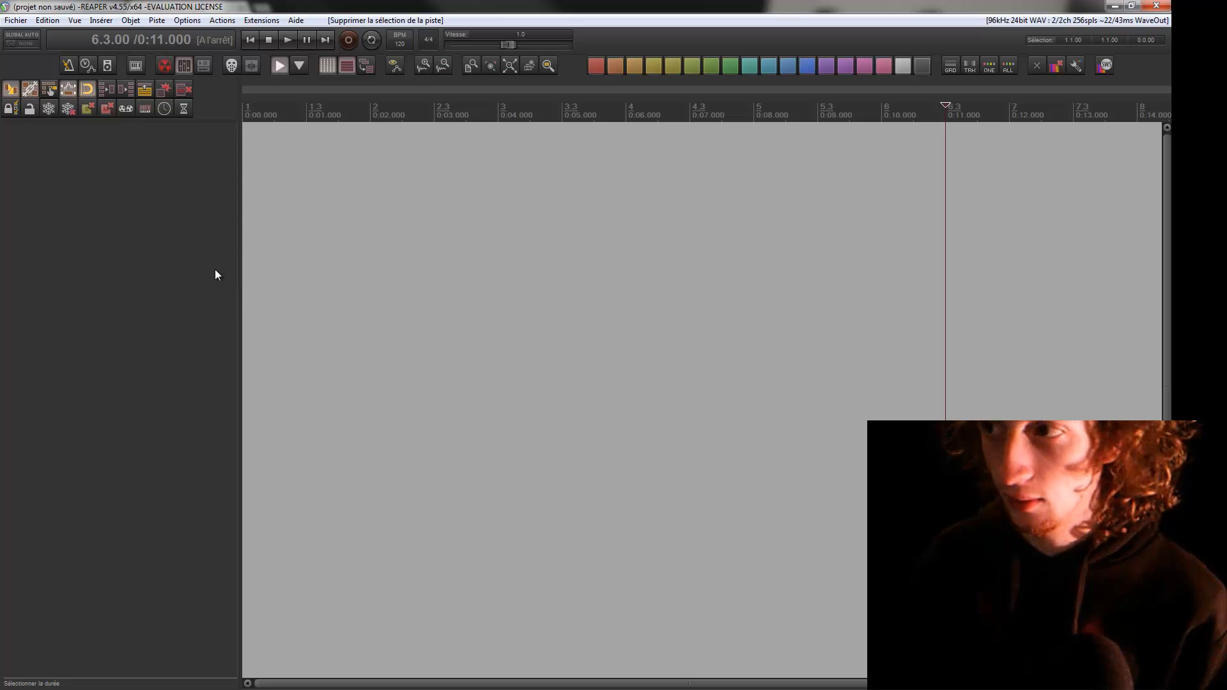
pyautogui.click(374, 145)
pyautogui.click(540, 200)
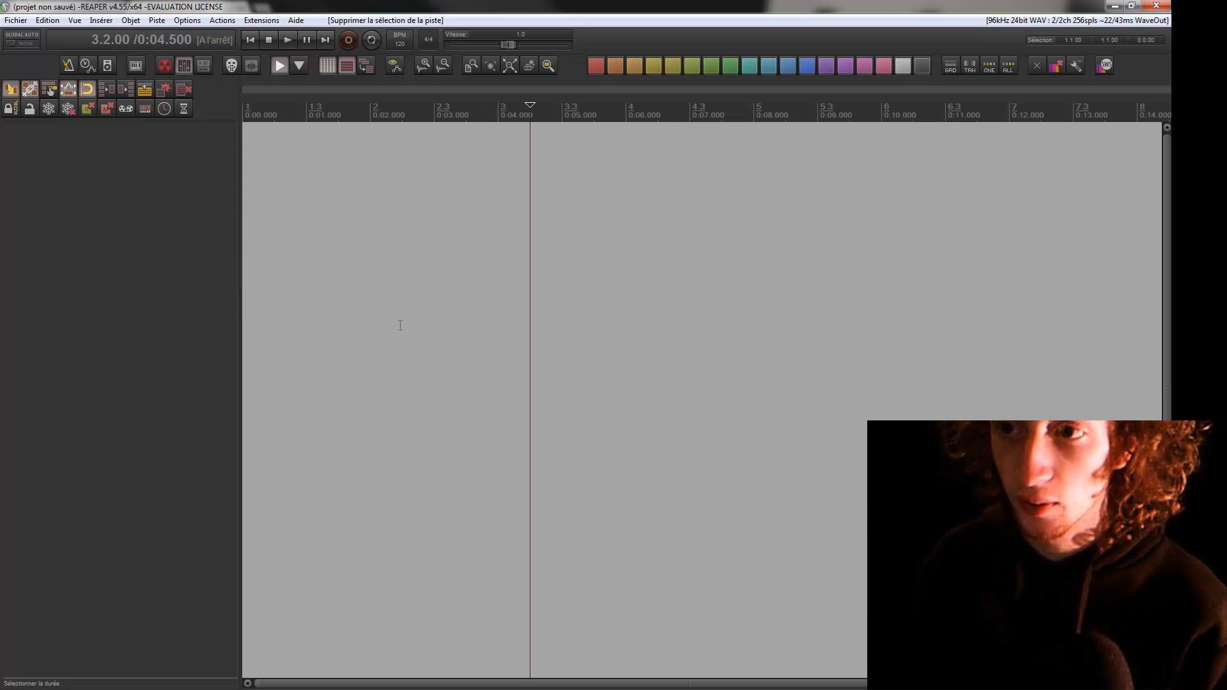
# Drag a time selection from about bar 1.3 to bar 3.3 across the arrange view.
pyautogui.moveTo(313, 219); pyautogui.dragTo(721, 222)
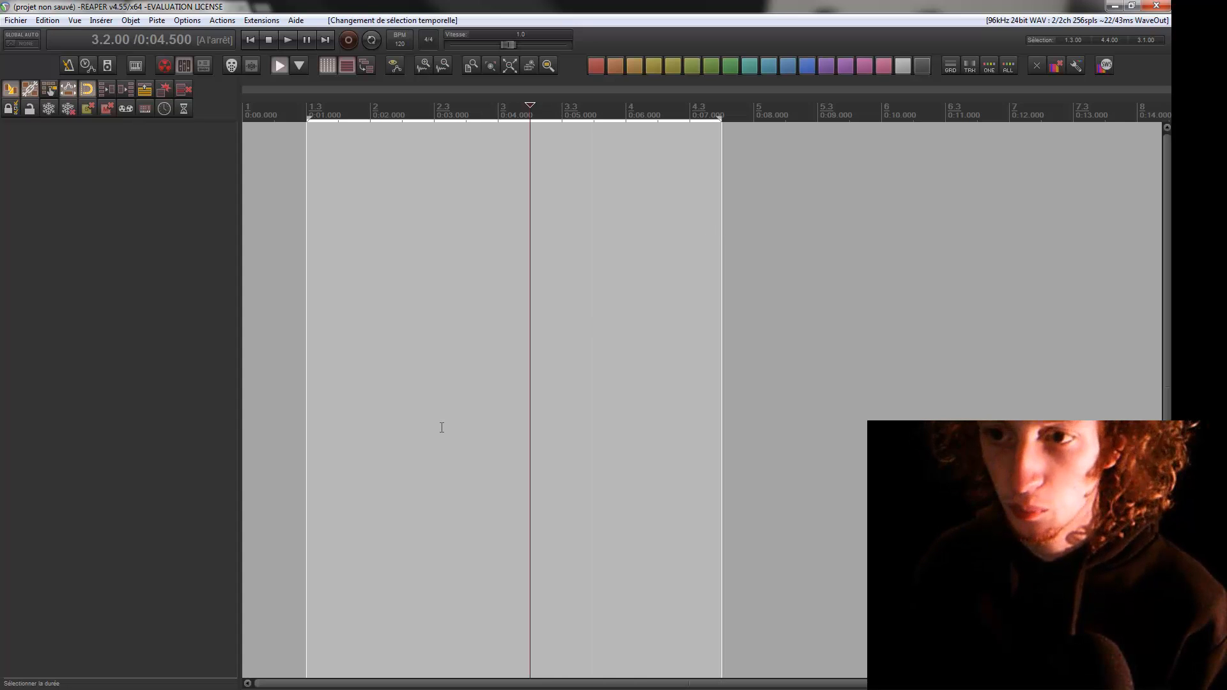
pyautogui.moveTo(323, 258); pyautogui.dragTo(572, 285)
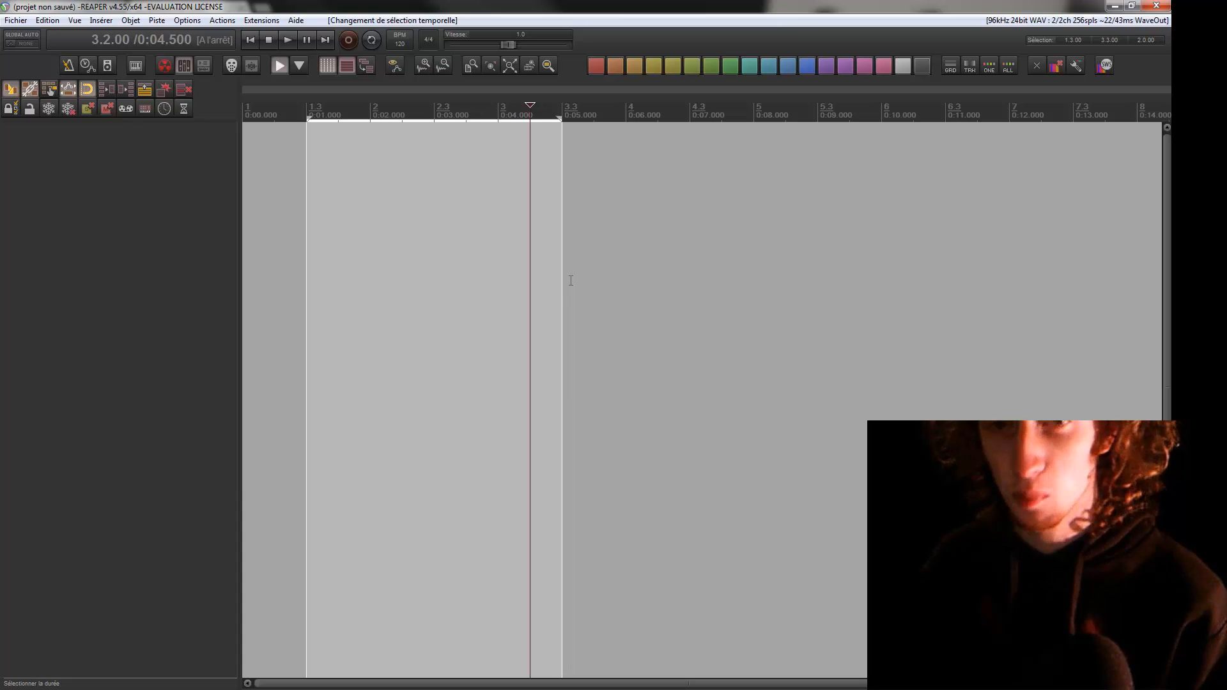
# Add two new empty tracks in the track panel area and select them.
pyautogui.doubleClick(125, 214)
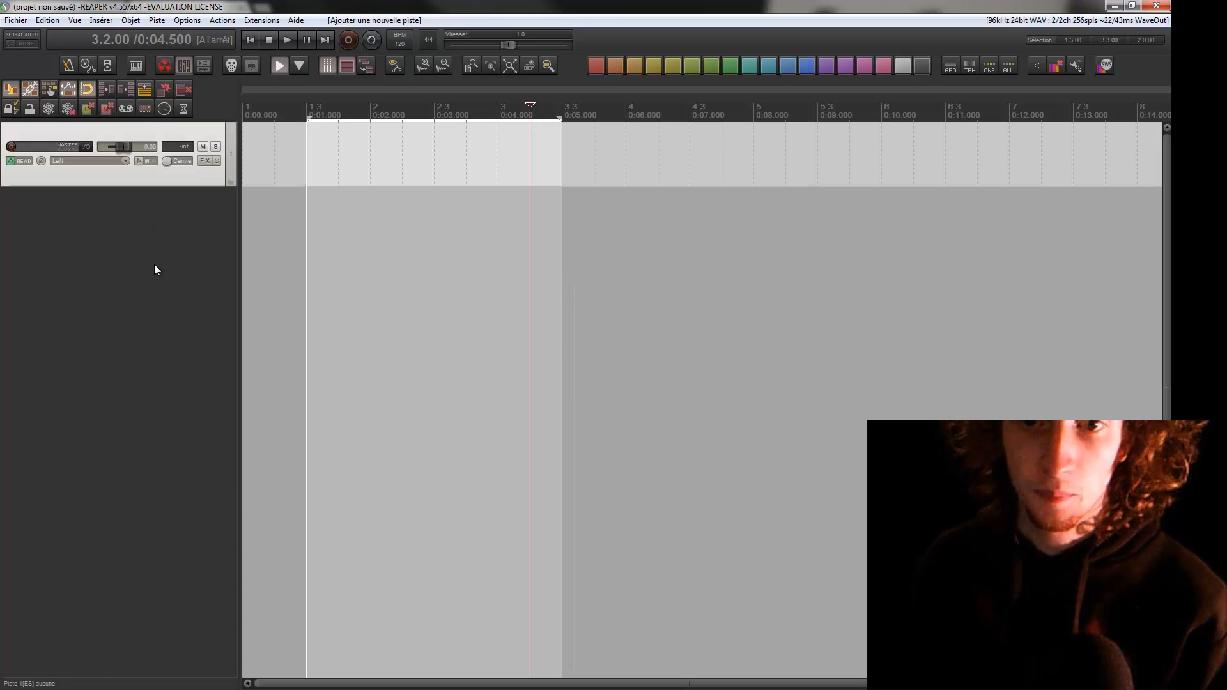
pyautogui.doubleClick(155, 265)
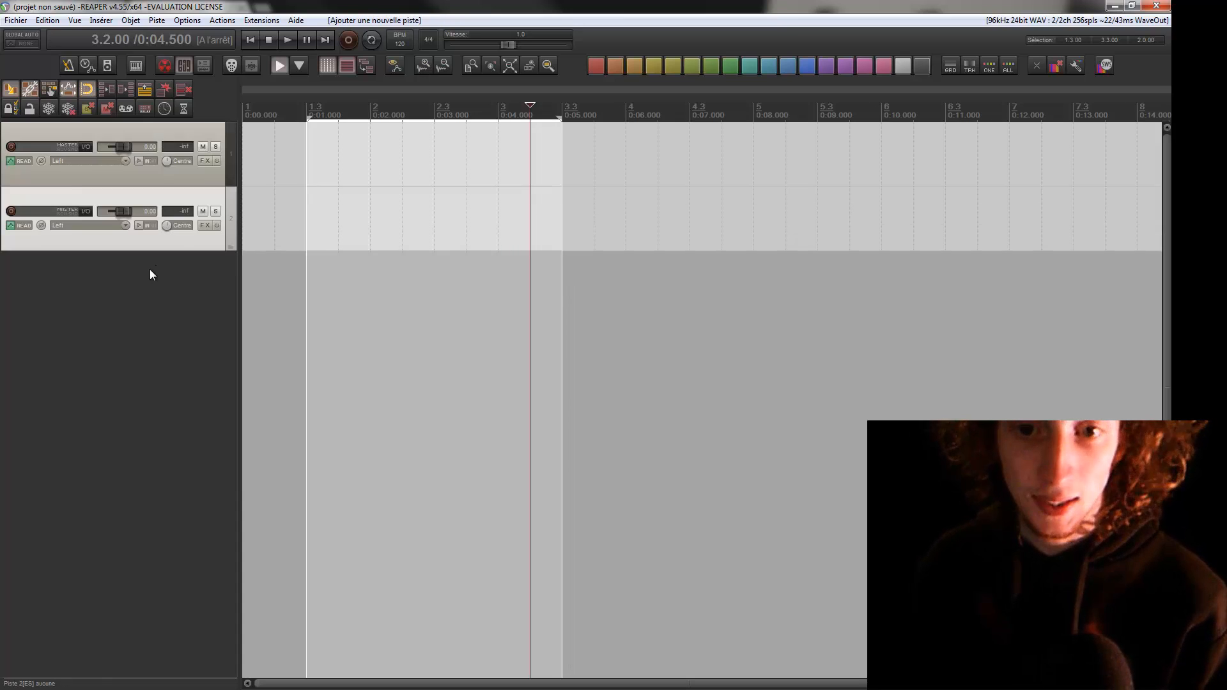
pyautogui.click(170, 177)
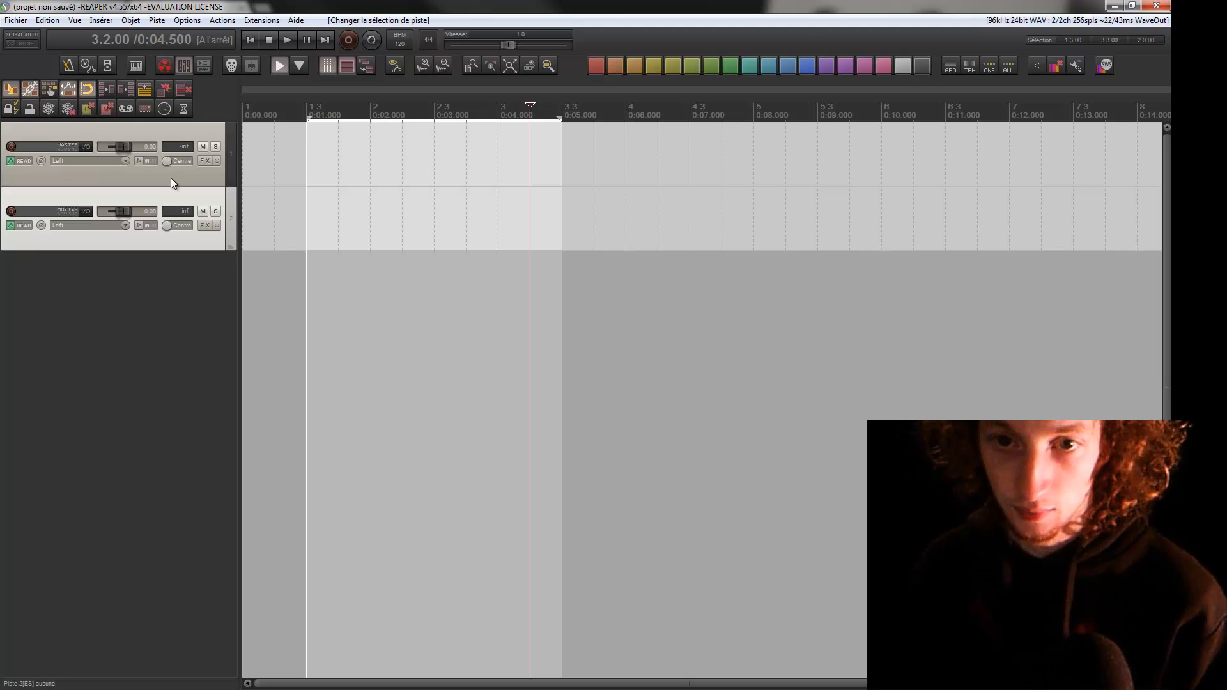
pyautogui.click(195, 243)
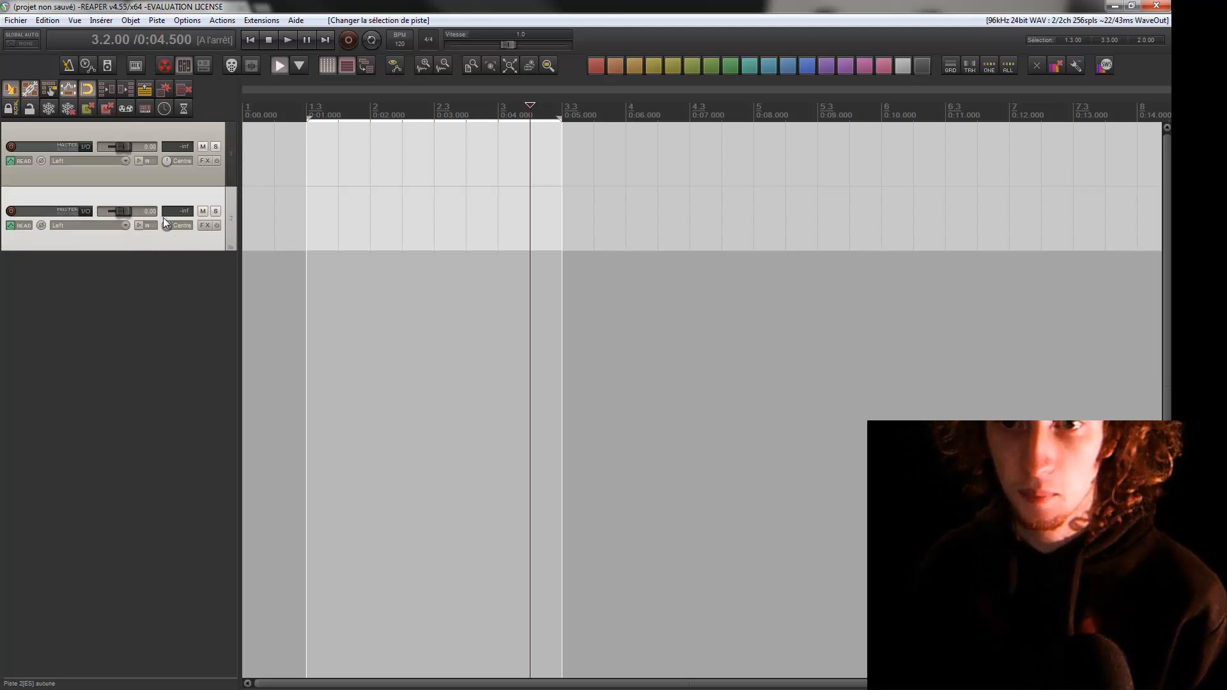
# Show the virtual MIDI keyboard and float it out of the dock into its own window.
pyautogui.click(135, 67)
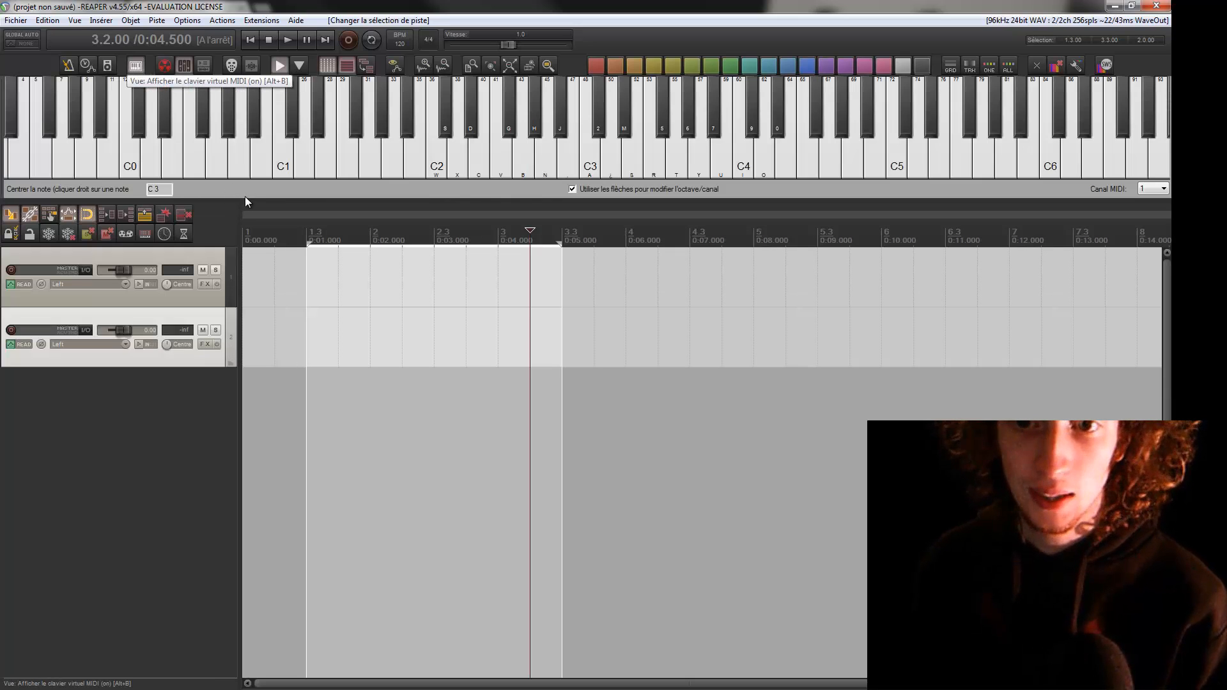
pyautogui.moveTo(246, 199); pyautogui.dragTo(247, 205)
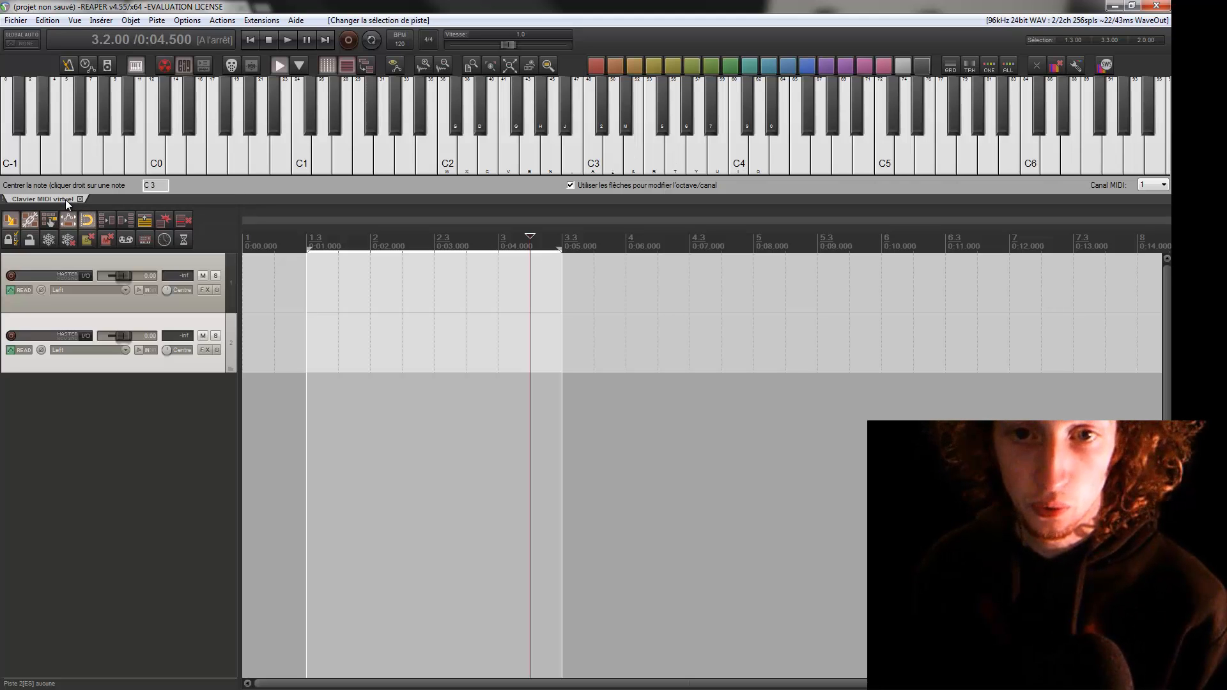
pyautogui.moveTo(66, 199); pyautogui.dragTo(405, 397)
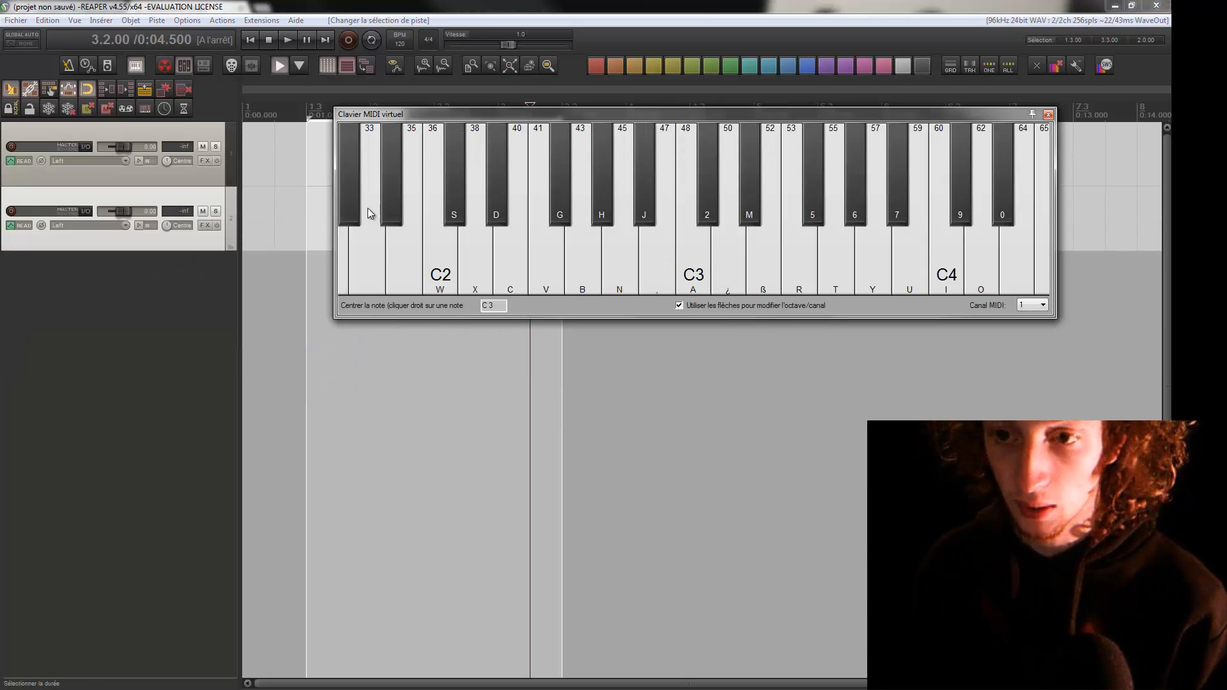
pyautogui.moveTo(396, 116); pyautogui.dragTo(327, 157)
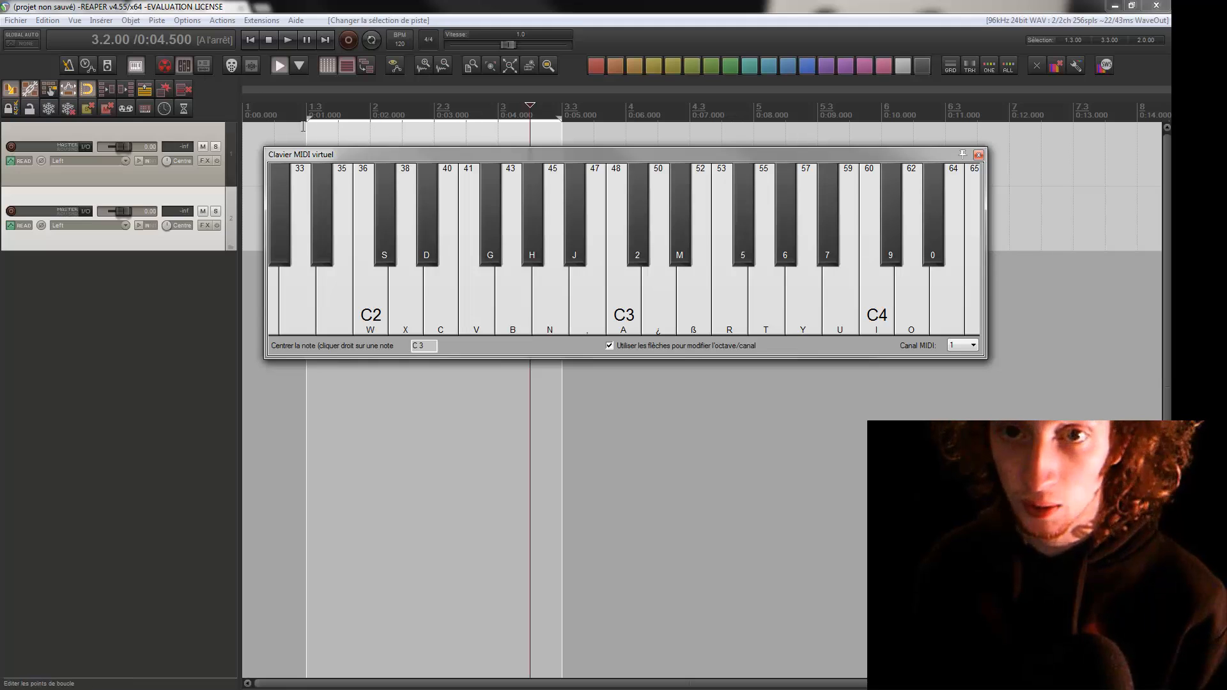
# Dock the virtual MIDI keyboard again and place its dock at the top of the window.
pyautogui.rightClick(341, 156)
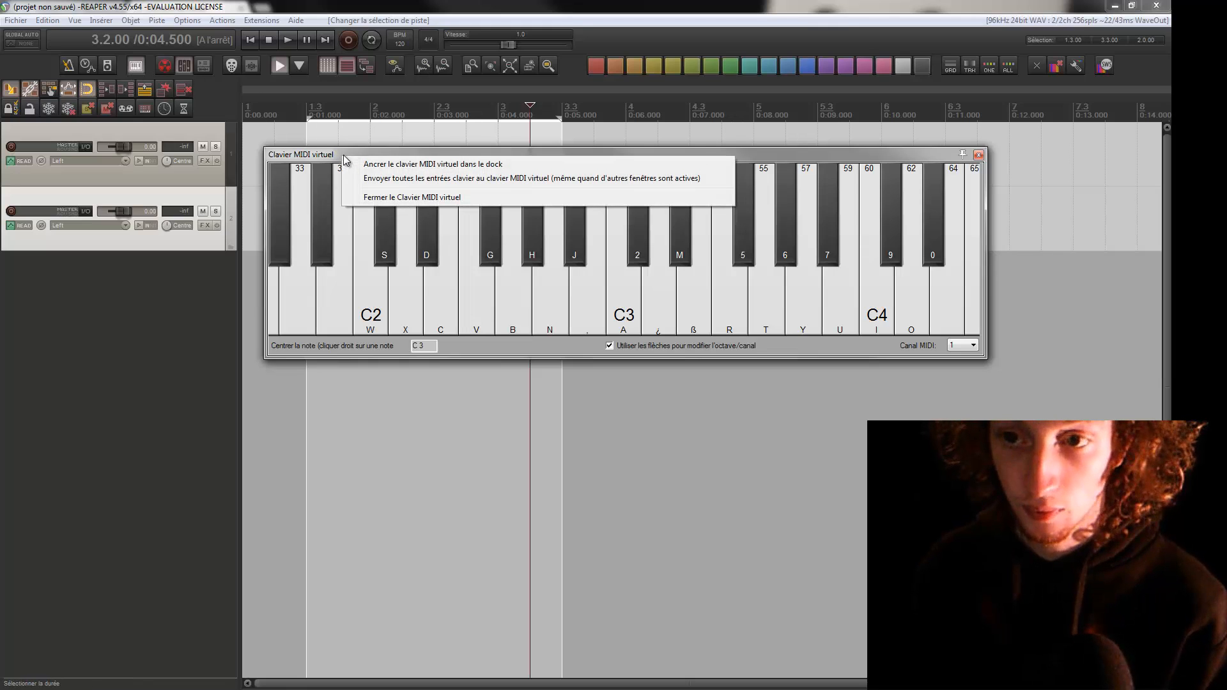
pyautogui.click(404, 167)
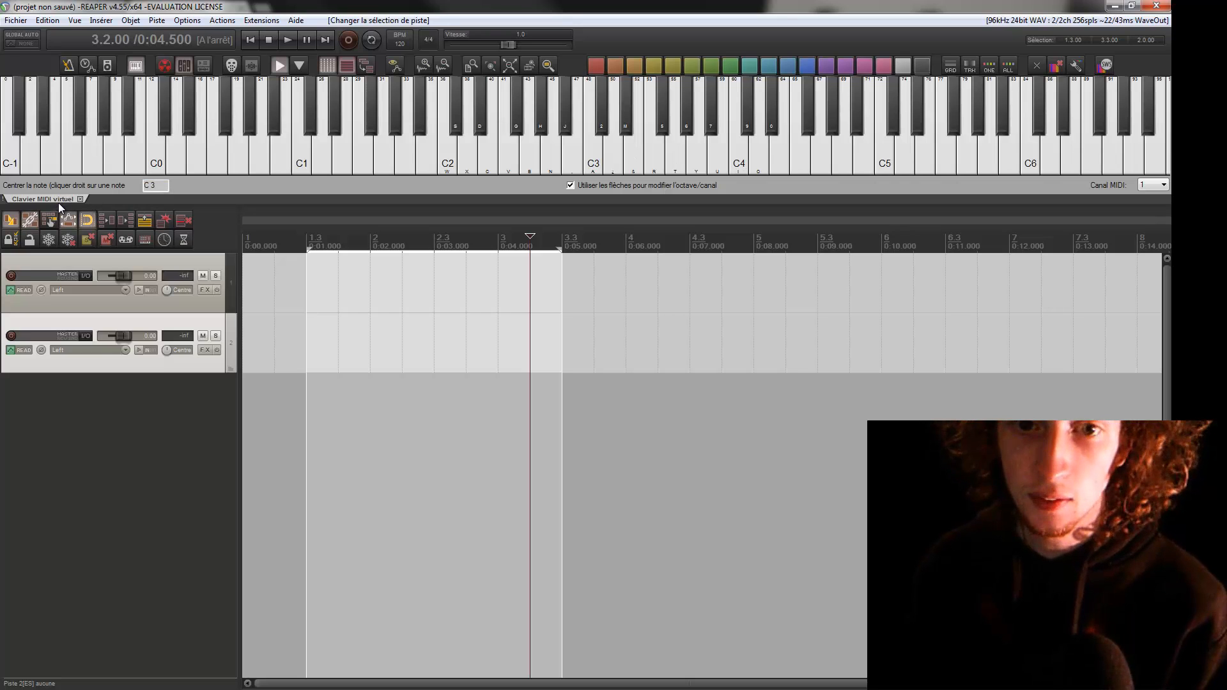
pyautogui.moveTo(216, 688); pyautogui.dragTo(214, 688)
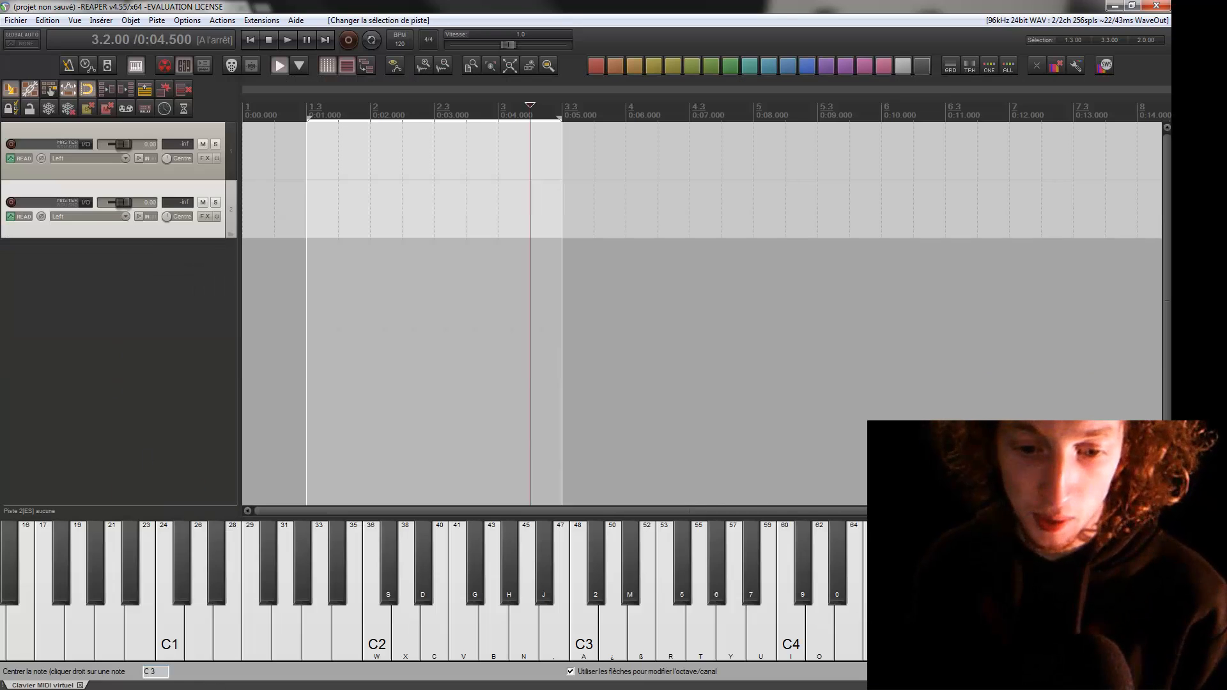
pyautogui.moveTo(43, 685); pyautogui.dragTo(141, 75)
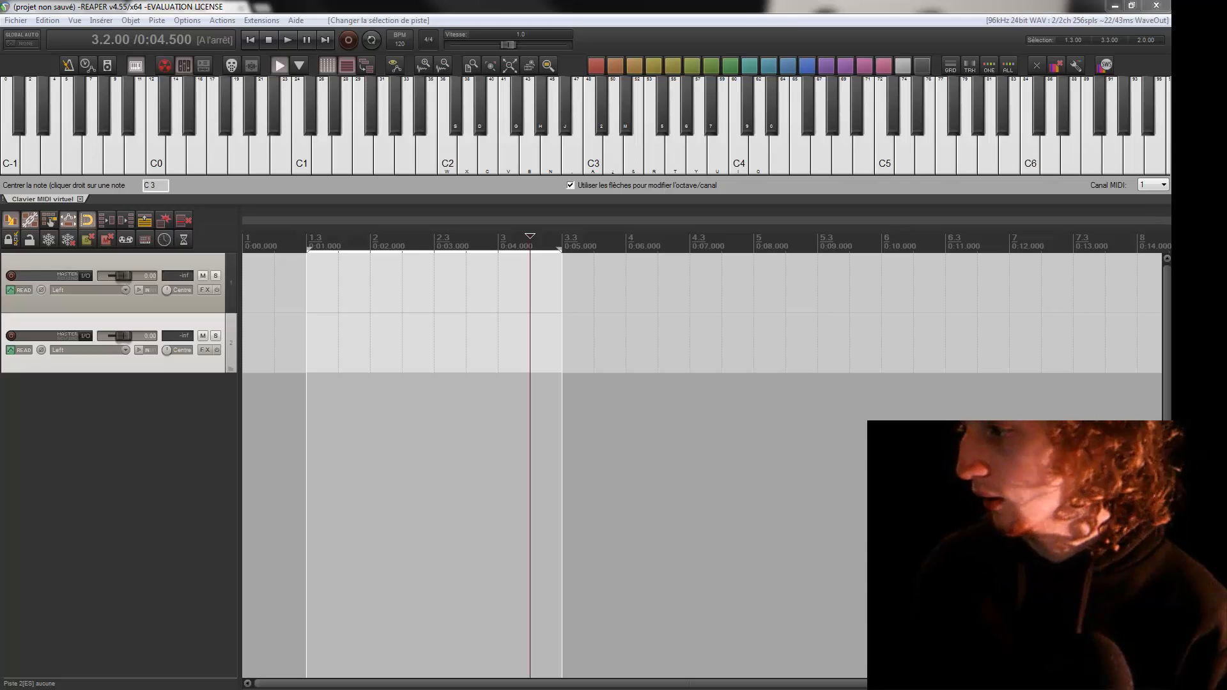
# Open the mixer and move its floating window over the arrange view.
pyautogui.hotkey('ctrl', 'm')
pyautogui.moveTo(934, 54); pyautogui.dragTo(496, 112)
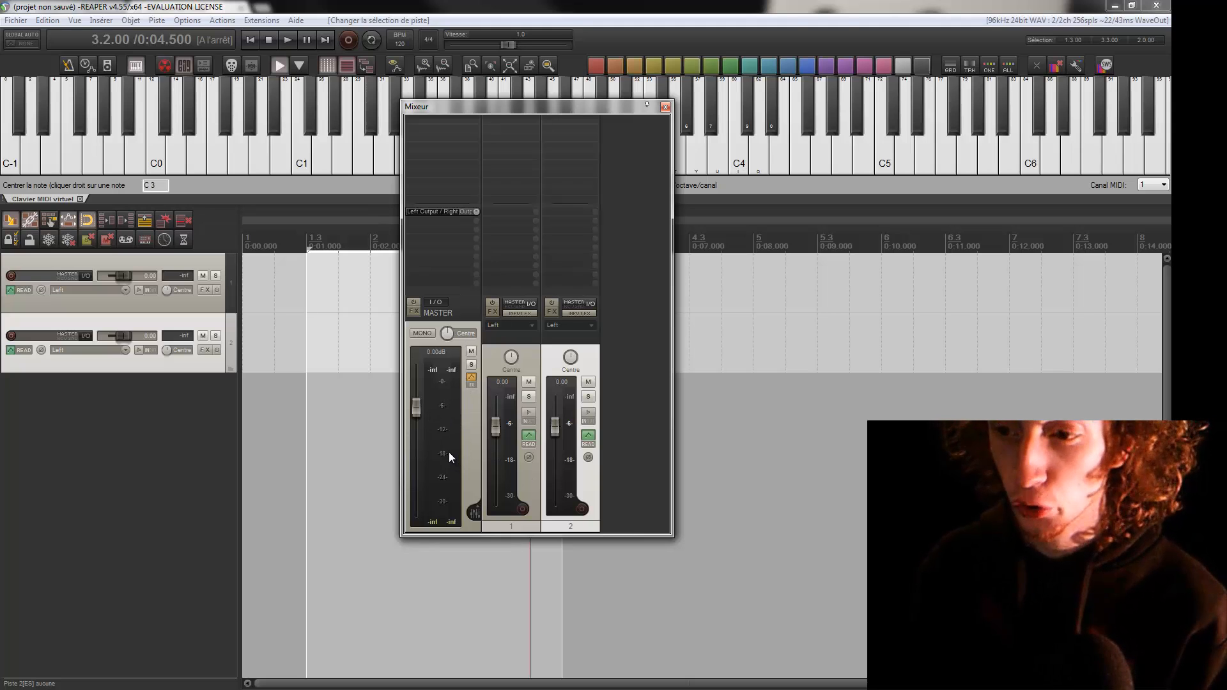
# Dock the mixer, move its dock to the left side of the window, and hide it.
pyautogui.rightClick(529, 110)
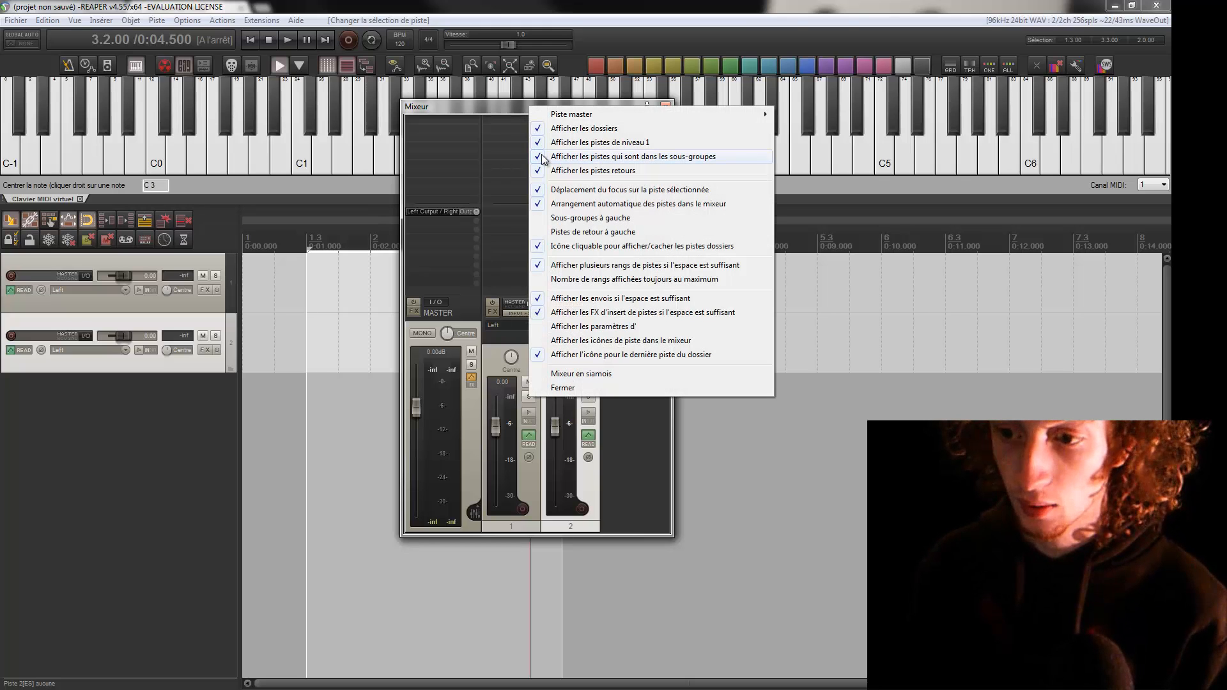
pyautogui.click(662, 377)
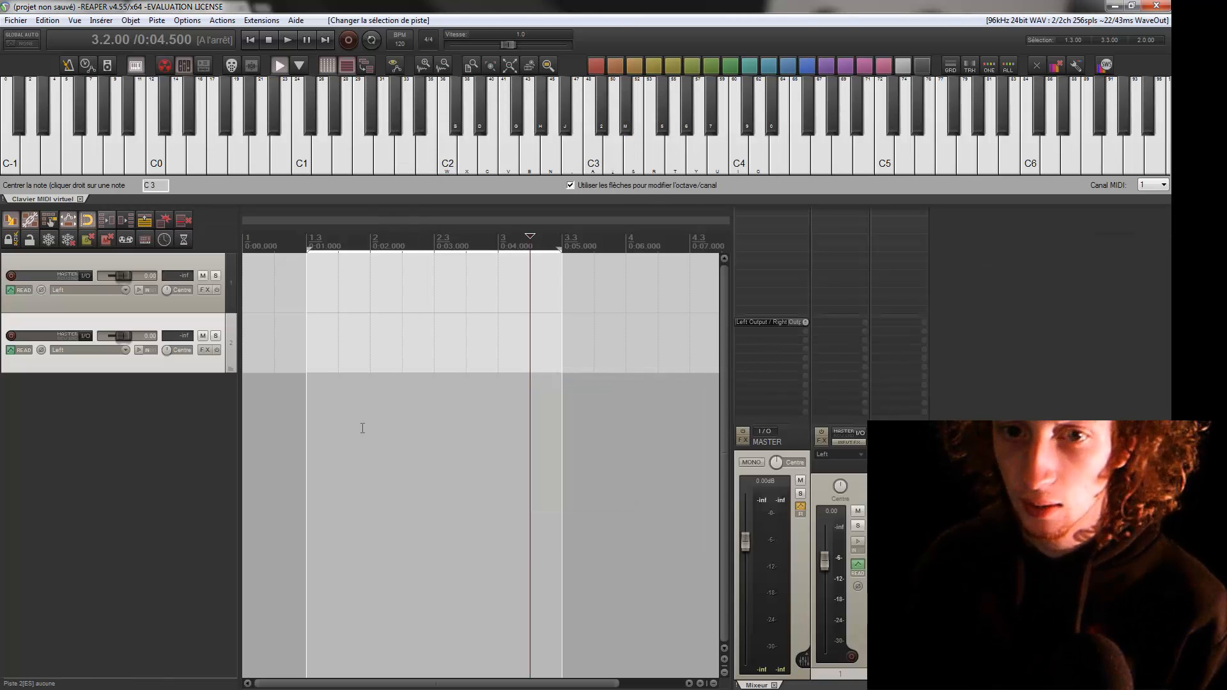
pyautogui.moveTo(764, 687); pyautogui.dragTo(446, 688)
pyautogui.moveTo(21, 685); pyautogui.dragTo(13, 451)
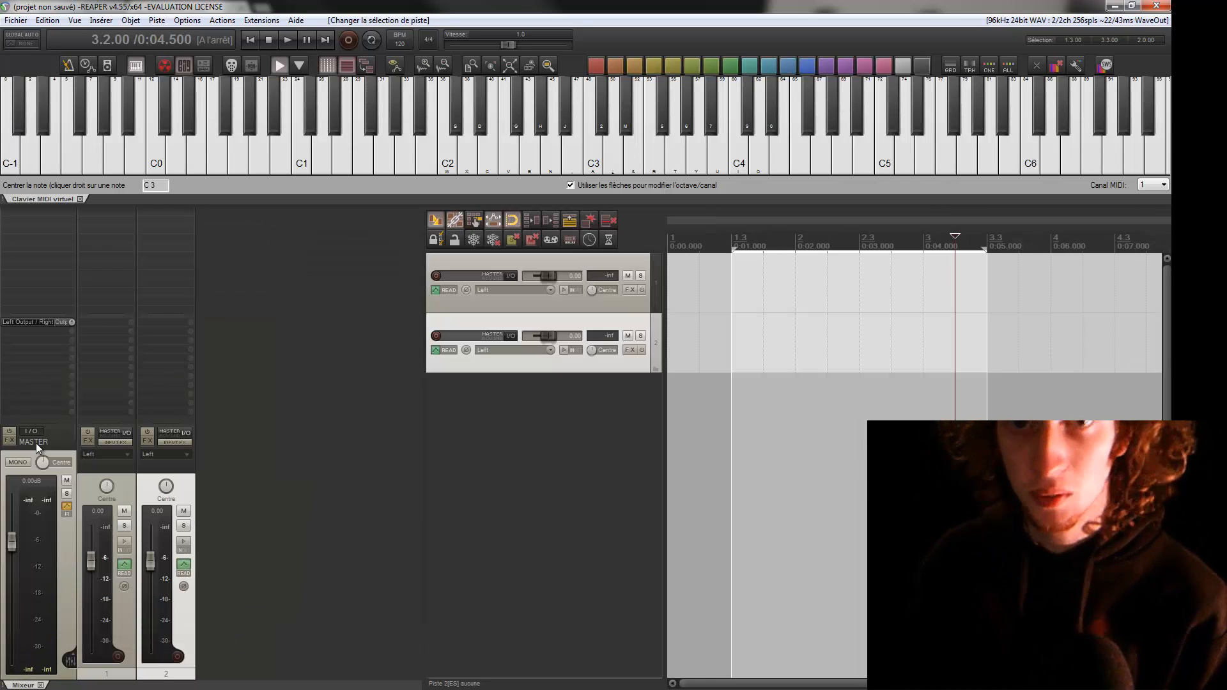
pyautogui.click(40, 685)
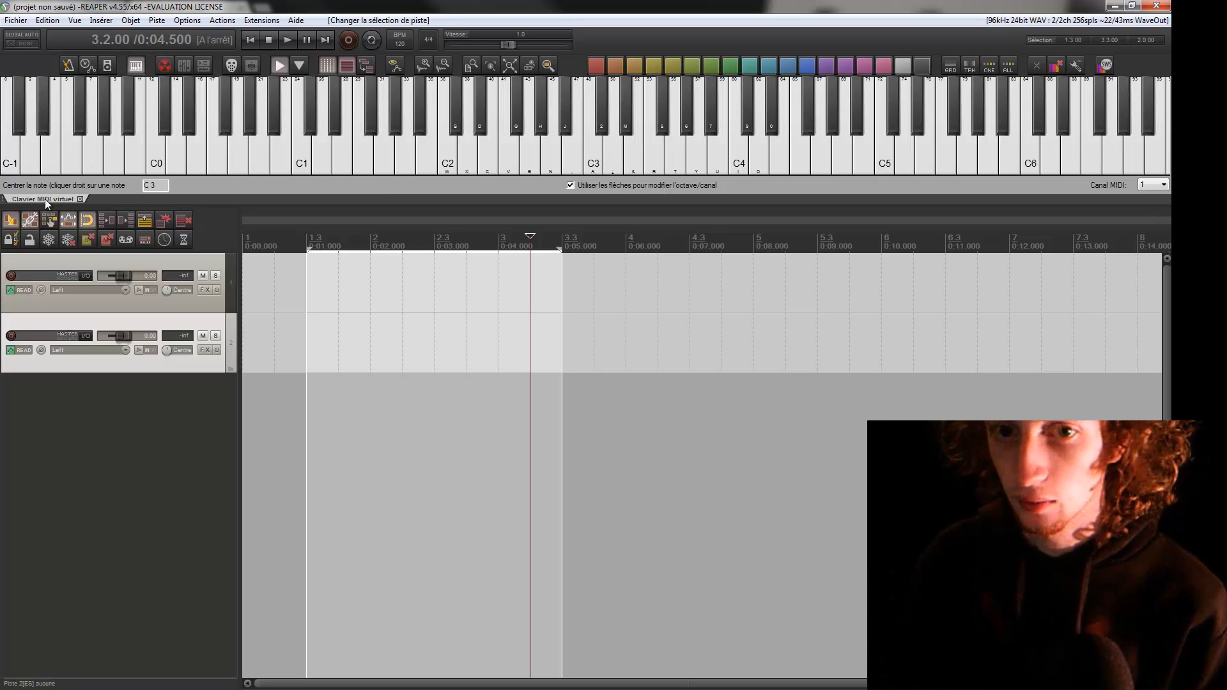
# Move the virtual MIDI keyboard's dock to the bottom of the window and hide it.
pyautogui.moveTo(45, 199); pyautogui.dragTo(5, 272)
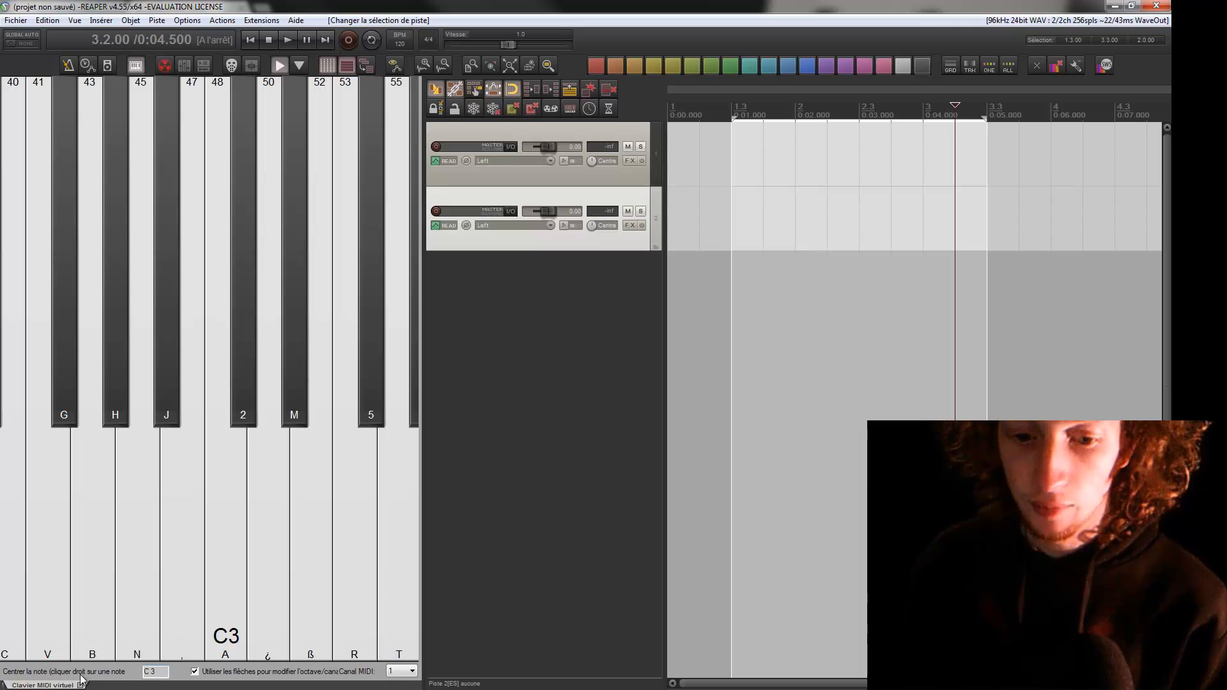
pyautogui.moveTo(50, 682); pyautogui.dragTo(120, 671)
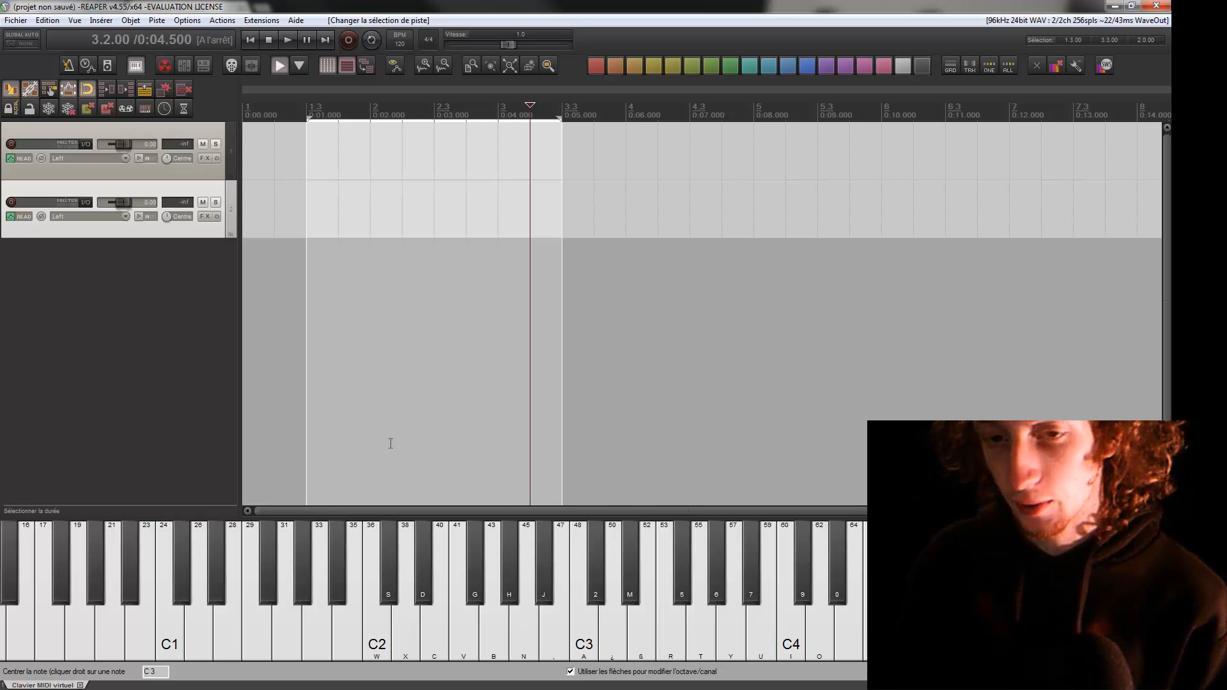
pyautogui.click(80, 685)
# Delete the selected second track.
pyautogui.press('Delete')
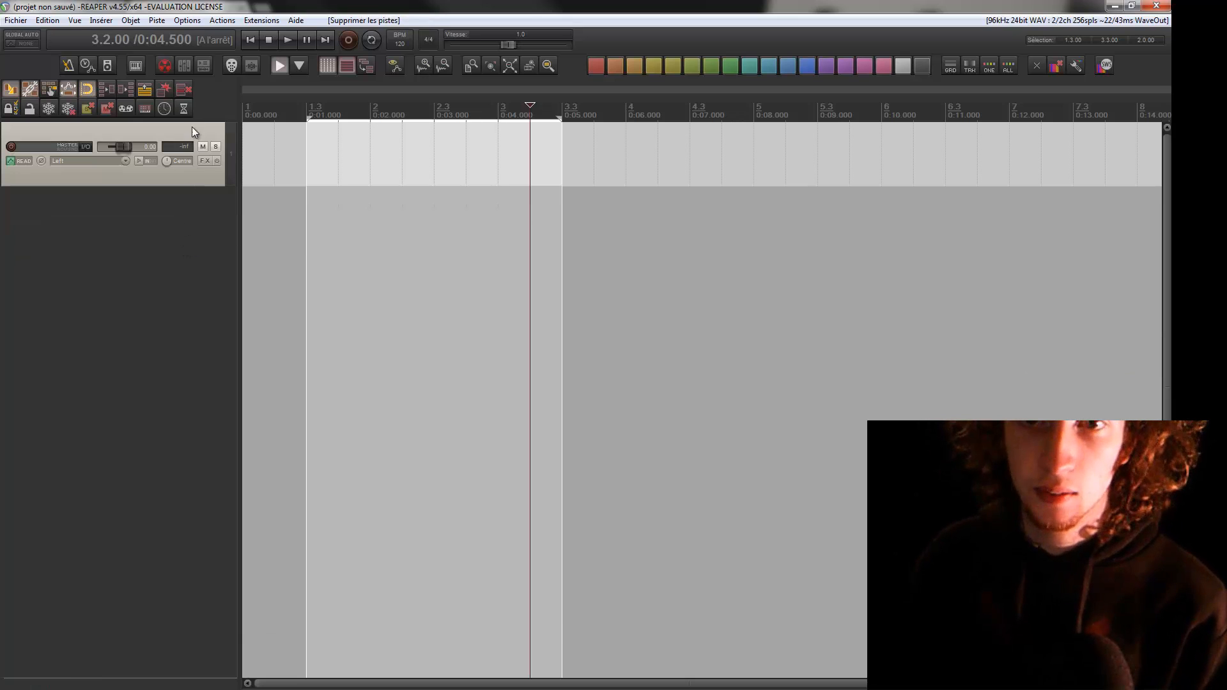
# Open the Actions list, filter it for "supprimer", and examine the delete actions and their shortcuts.
pyautogui.click(163, 63)
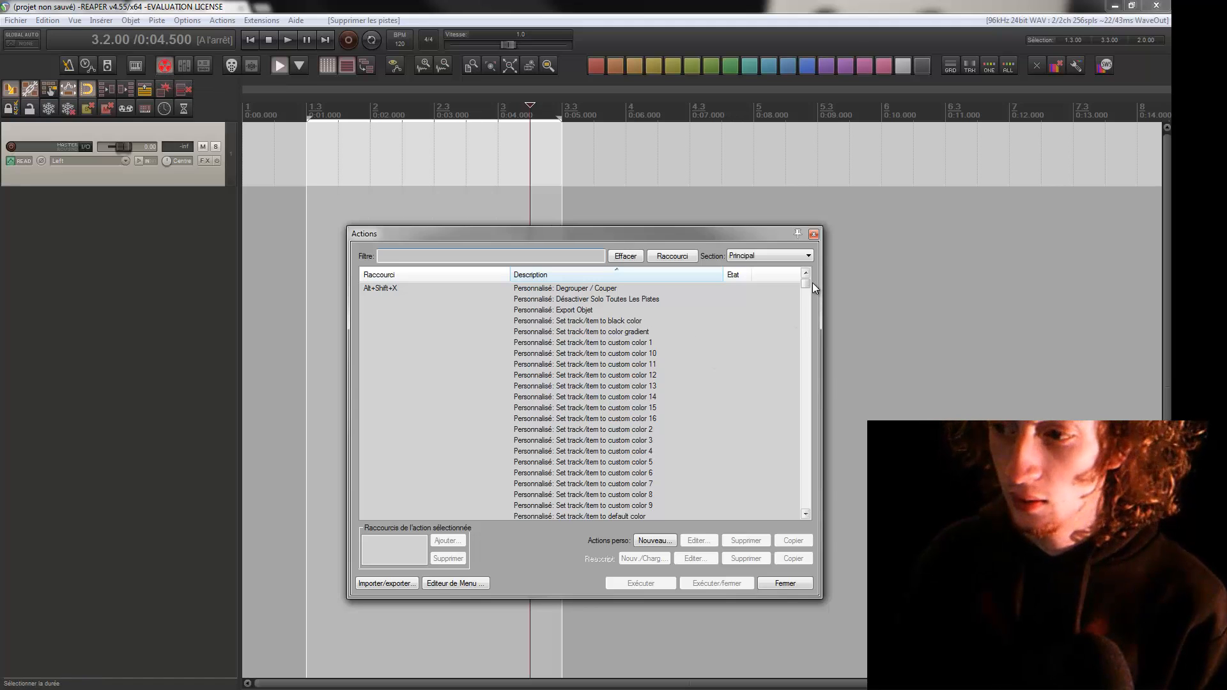
pyautogui.moveTo(804, 291); pyautogui.dragTo(807, 429)
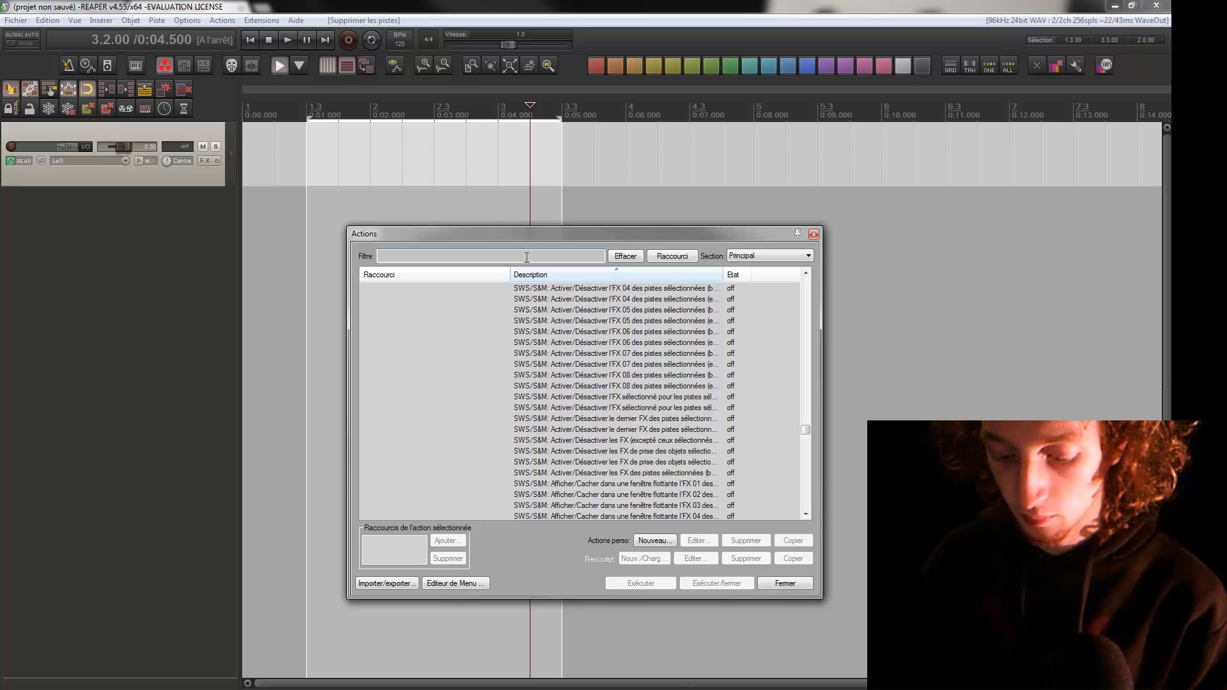
pyautogui.write('supprimer')
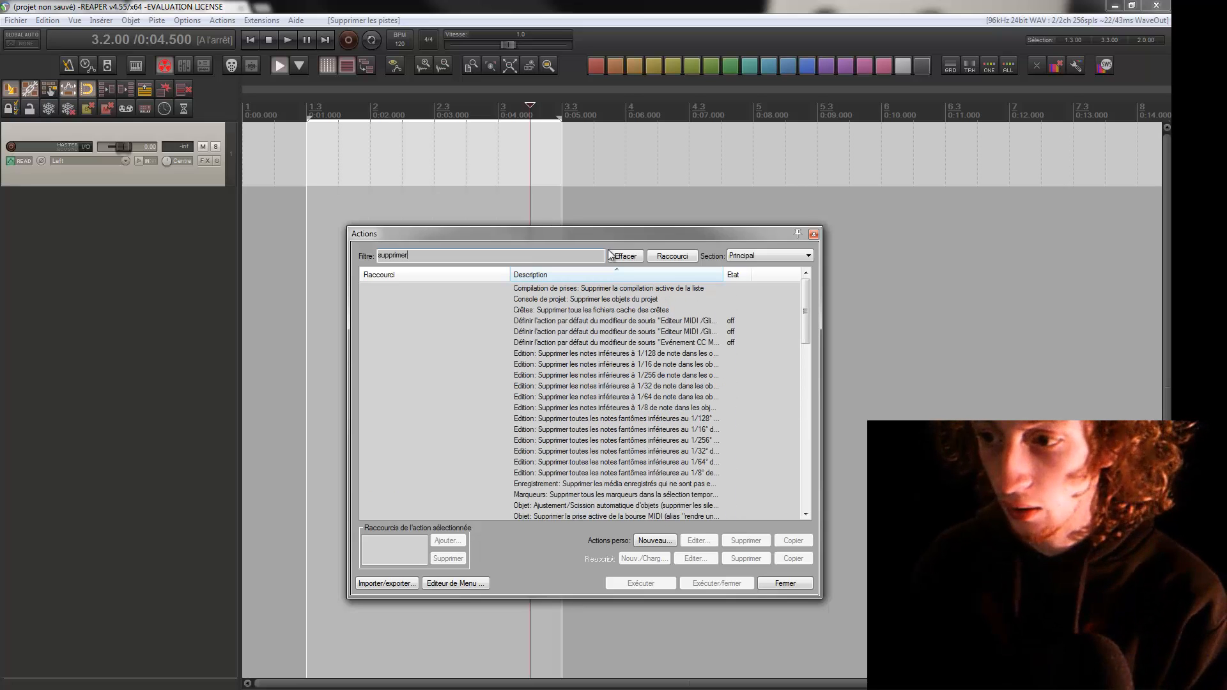
pyautogui.moveTo(805, 305); pyautogui.dragTo(805, 367)
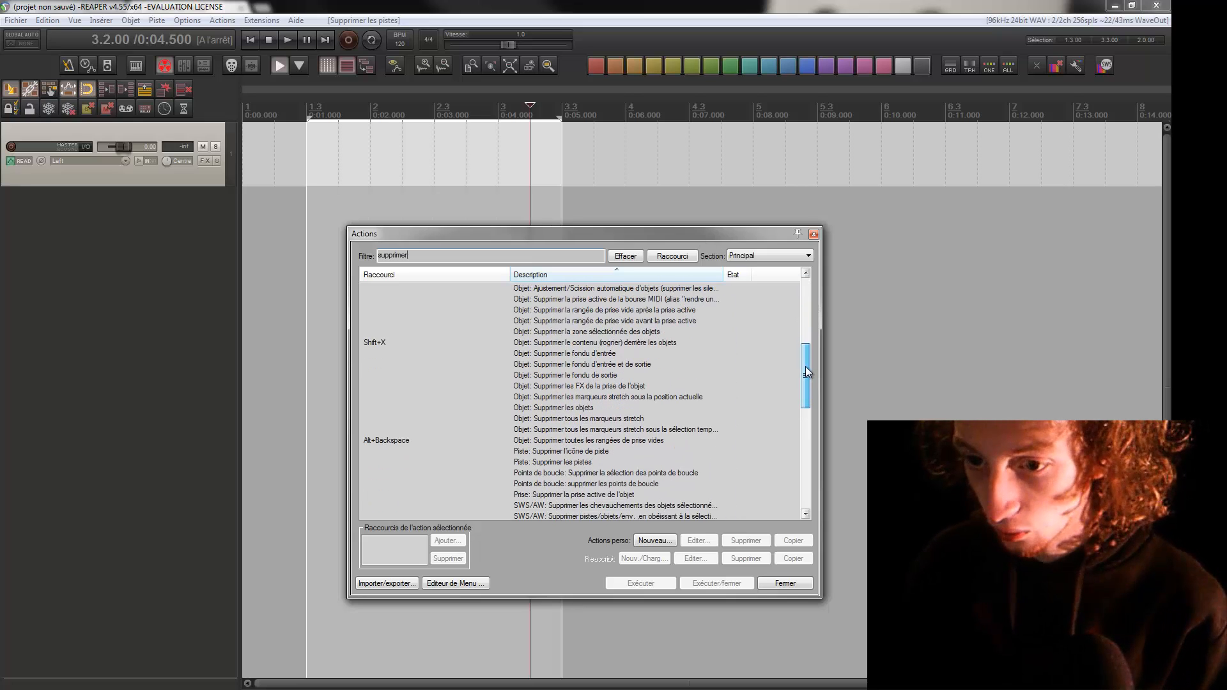
pyautogui.click(665, 343)
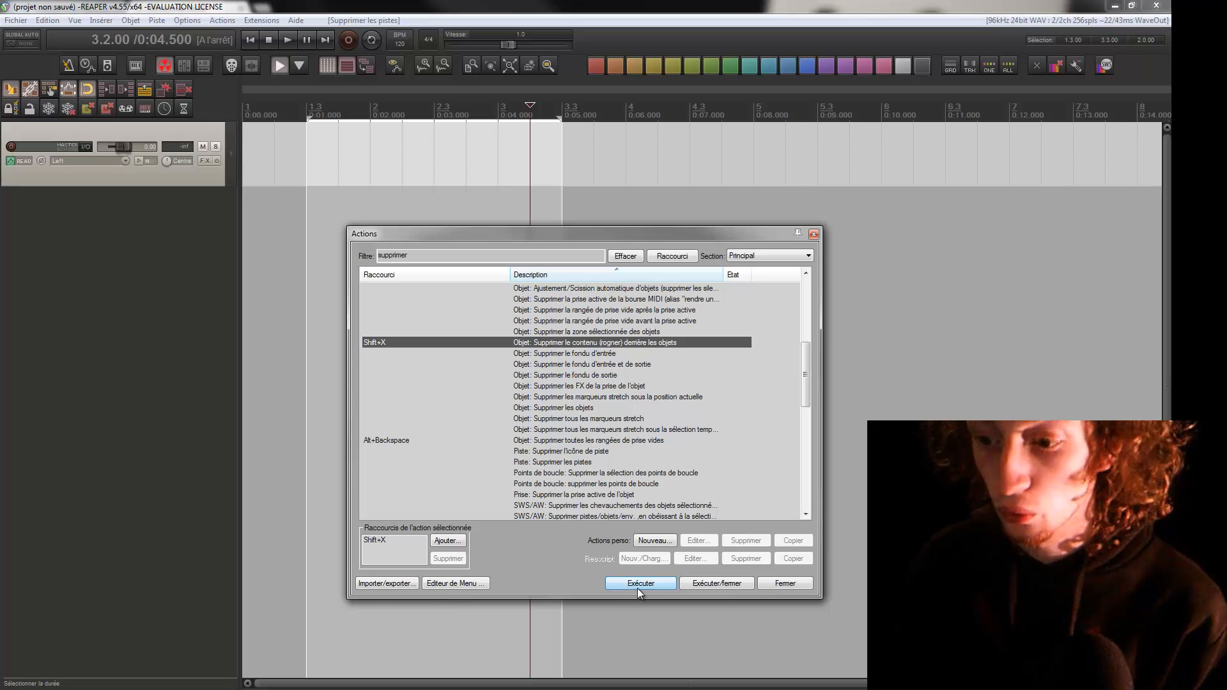
pyautogui.click(813, 234)
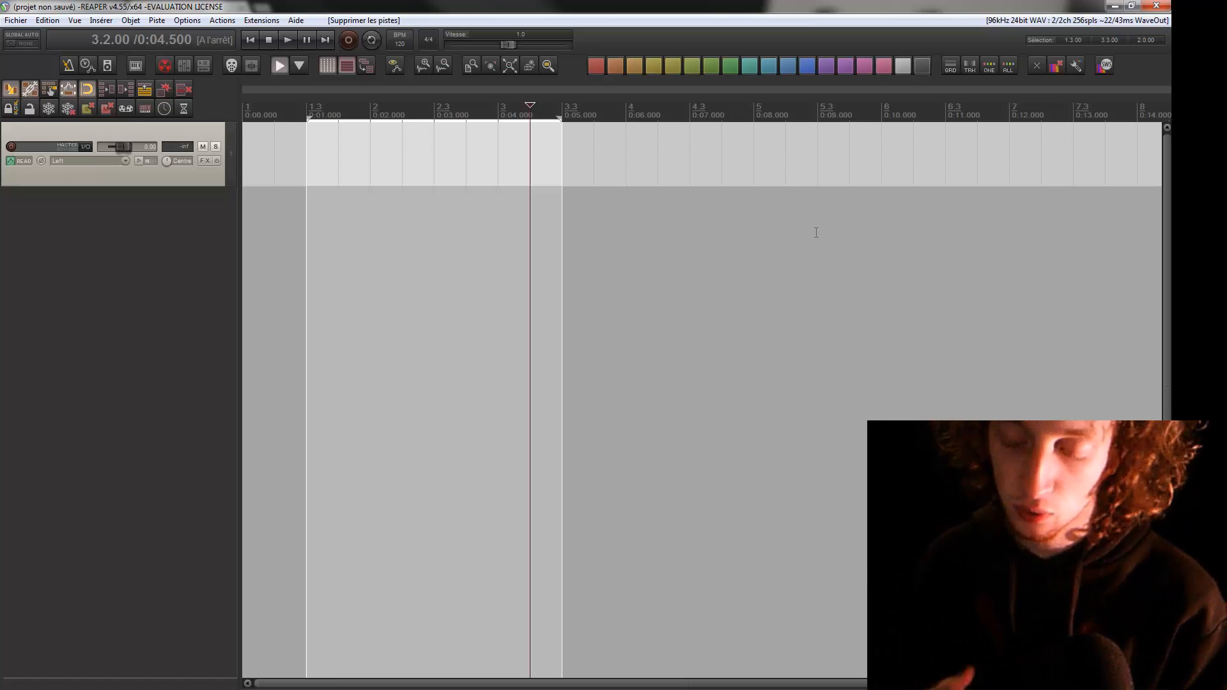
# Remove the current time selection from the timeline.
pyautogui.click(359, 118)
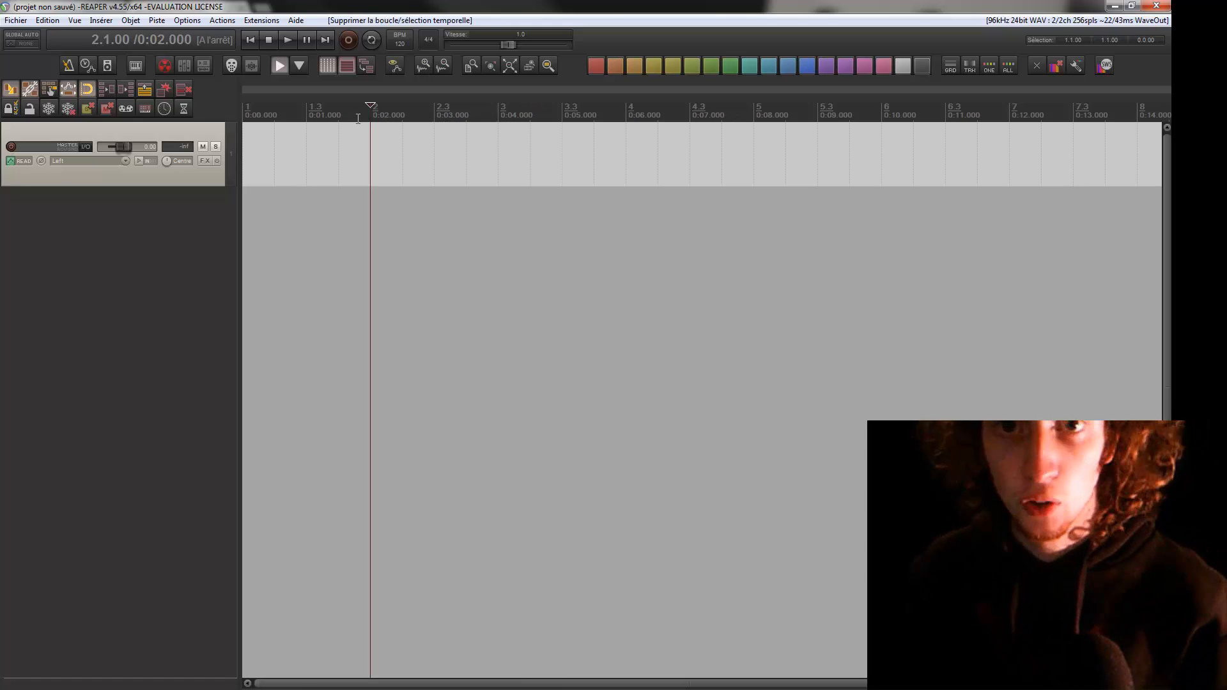